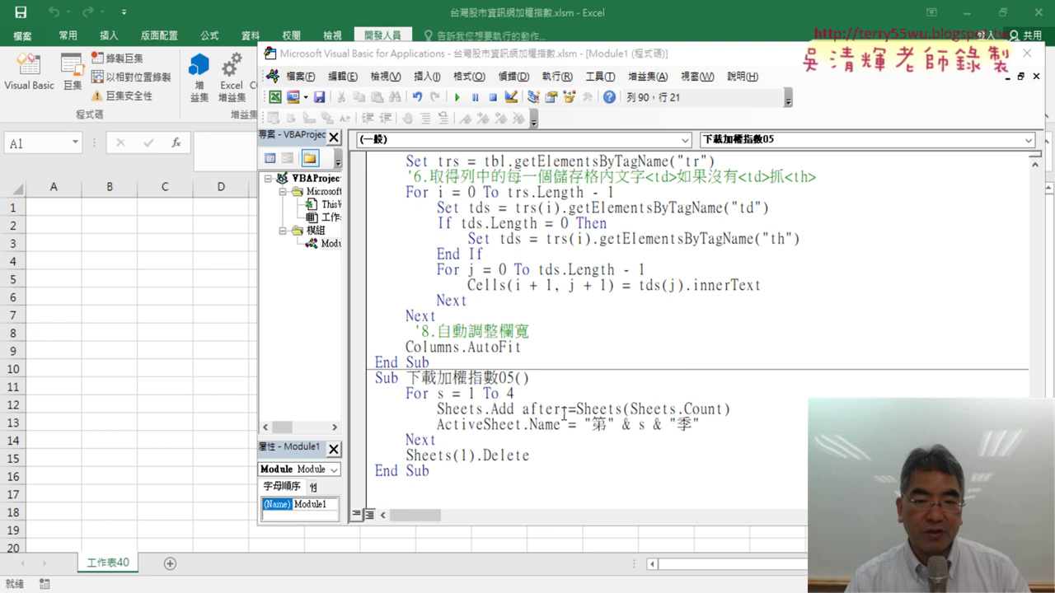
Step: Run the 下載加權指數05 loop macro to create quarter sheets 第1季 through 第4季
{"action": "left_click", "coordinate": [536, 432]}
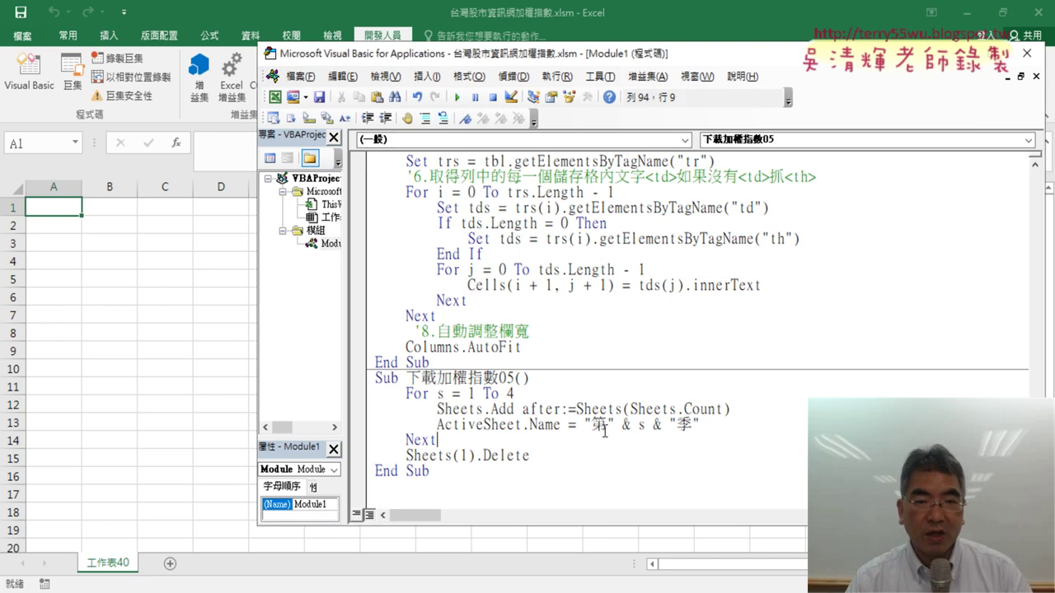
{"action": "left_click", "coordinate": [457, 97]}
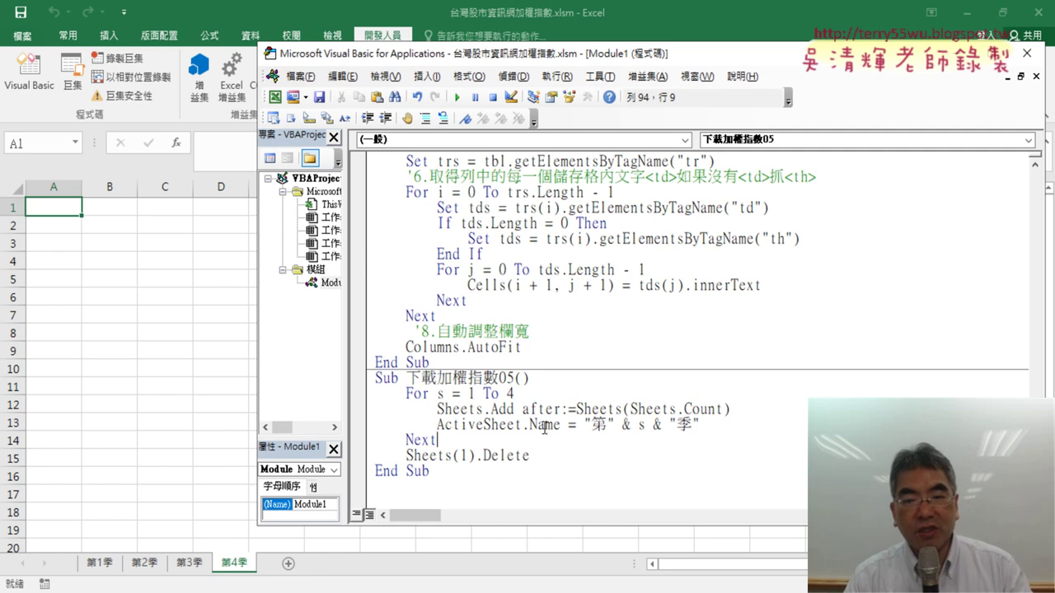
Step: Delete the after:= argument name so the line reads Sheets.Add Sheets(Sheets.Count)
{"action": "left_click_drag", "start_coordinate": [522, 410], "coordinate": [735, 409]}
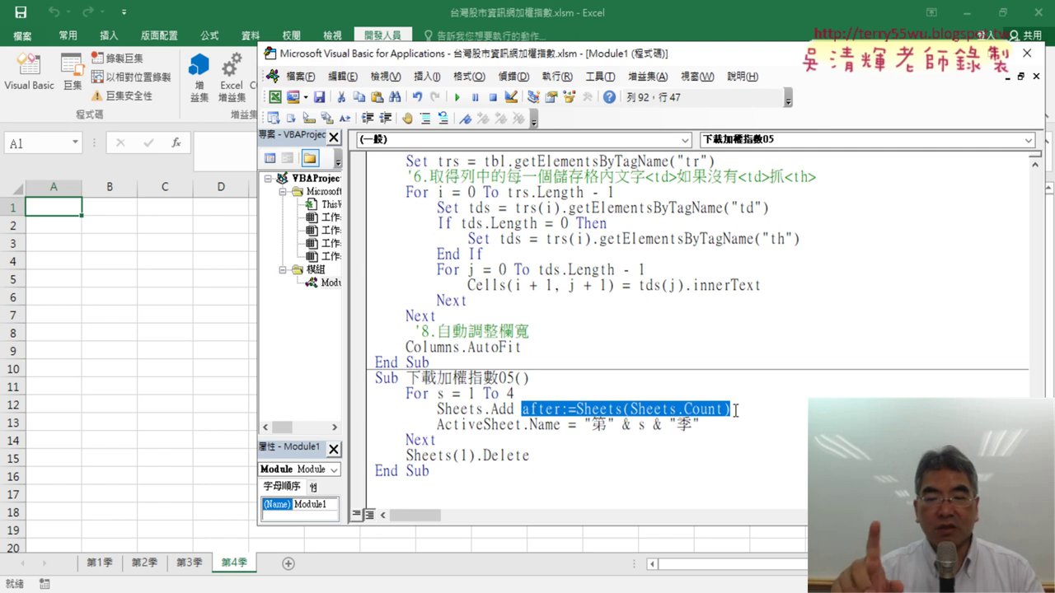
{"action": "left_click", "coordinate": [576, 409]}
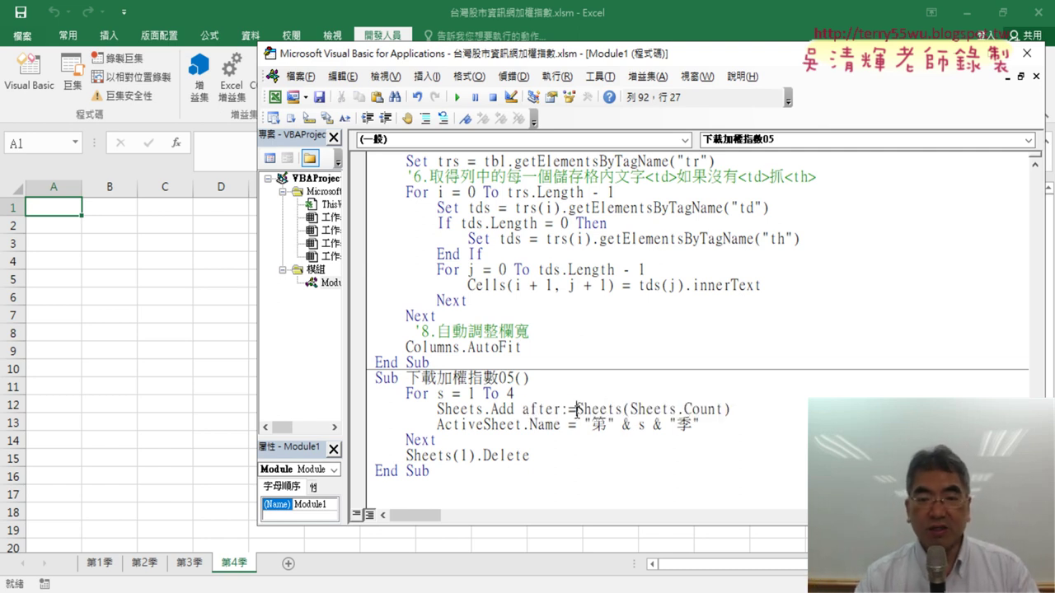
{"action": "left_click_drag", "start_coordinate": [576, 409], "coordinate": [564, 412]}
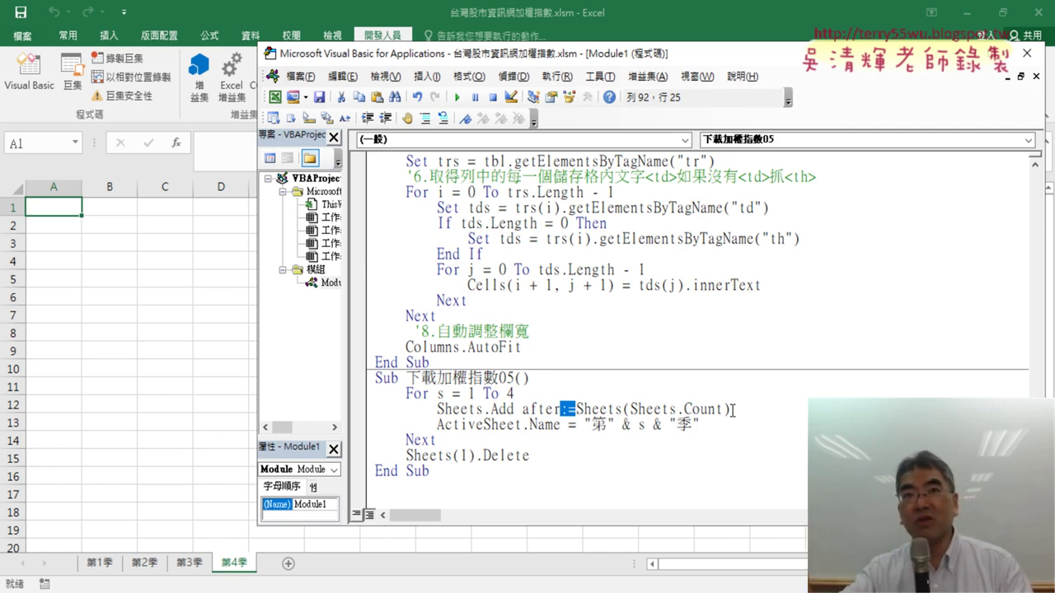
{"action": "left_click", "coordinate": [576, 409]}
{"action": "left_click_drag", "start_coordinate": [577, 409], "coordinate": [522, 409]}
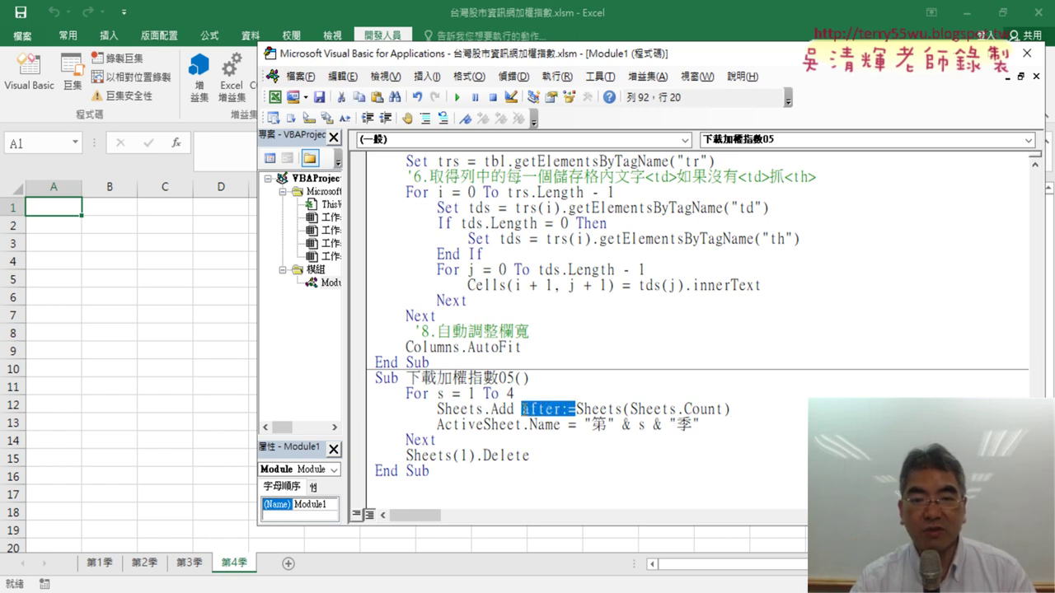
{"action": "key", "text": "Delete"}
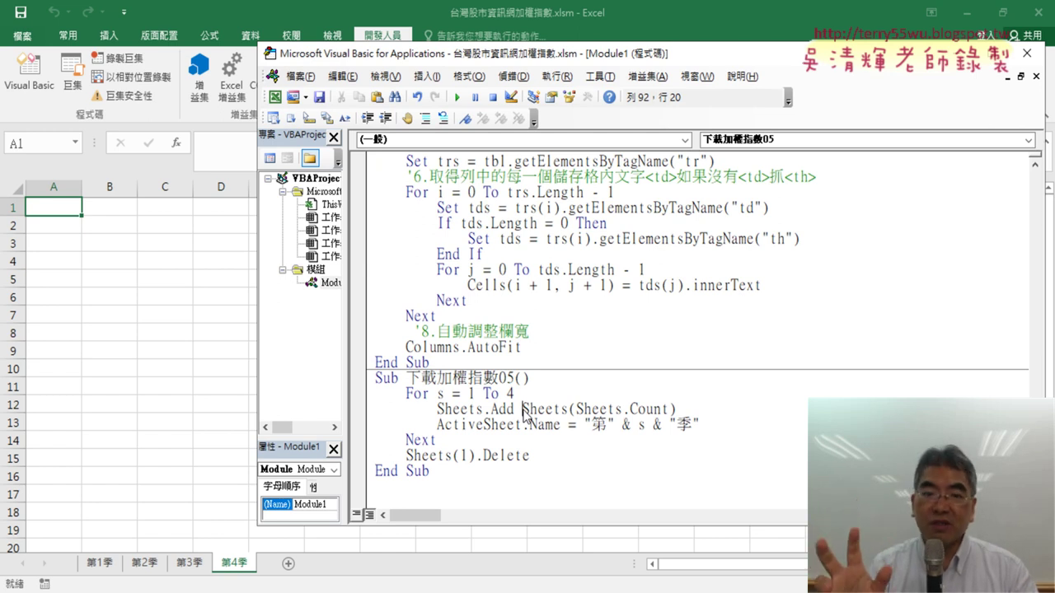
{"action": "key", "text": "Left"}
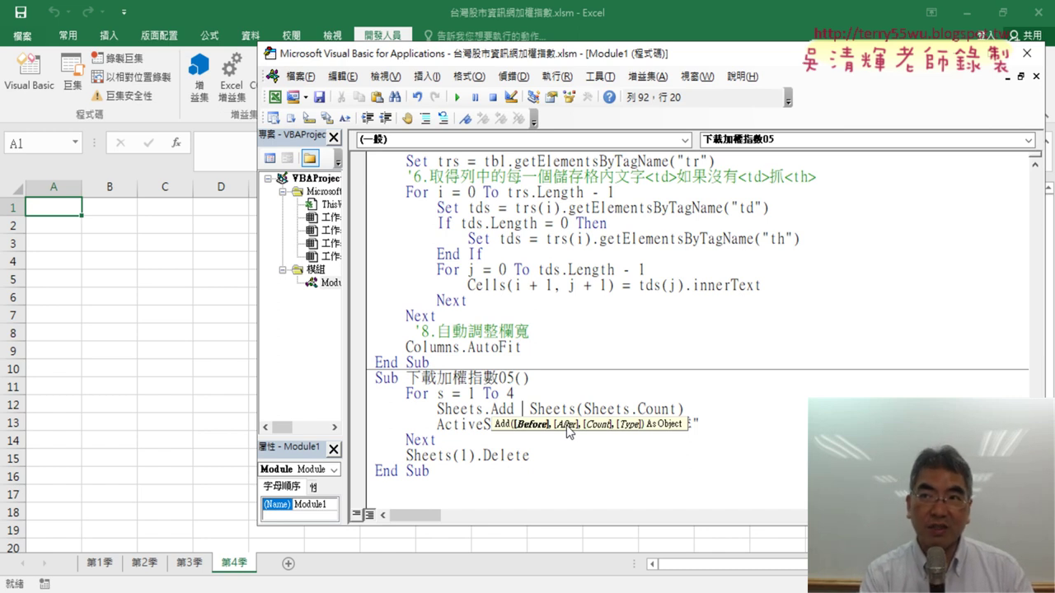
Step: Insert a comma after Sheets.Add so Sheets(Sheets.Count) is passed positionally as After
{"action": "type", "text": ","}
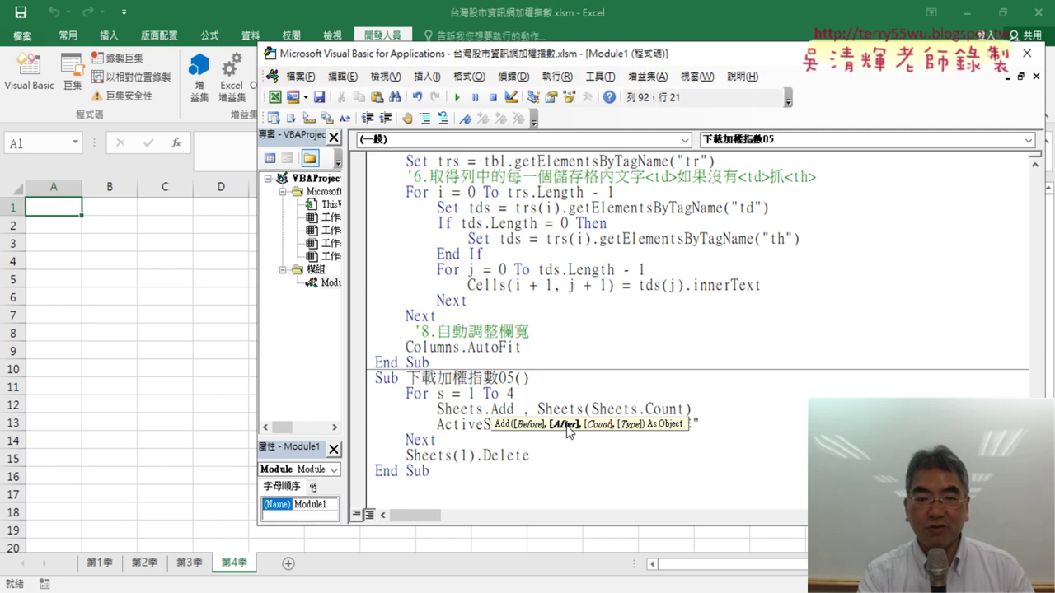
{"action": "key", "text": "Delete"}
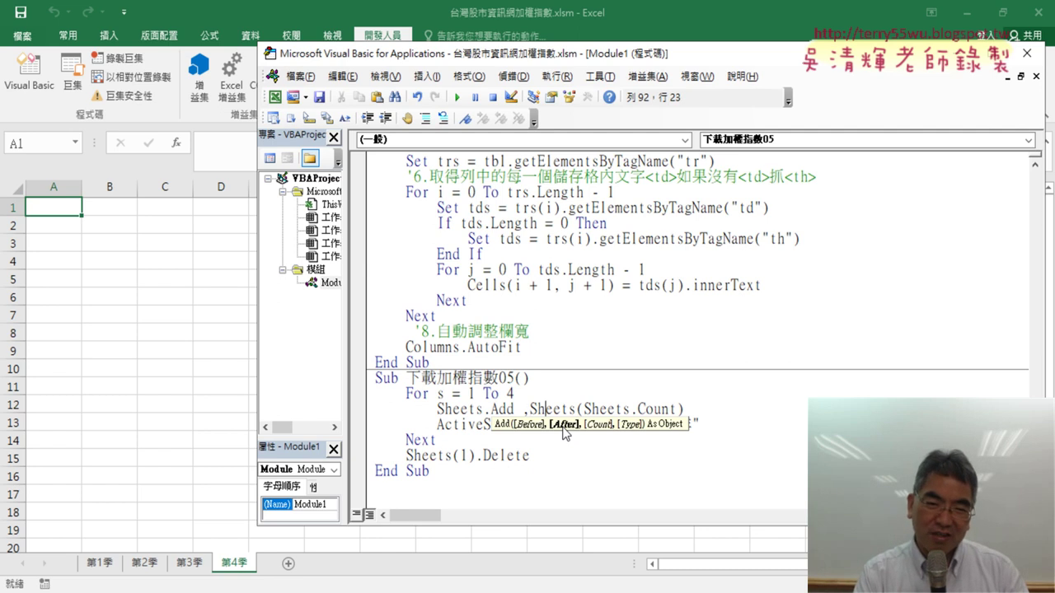
{"action": "left_click", "coordinate": [564, 426]}
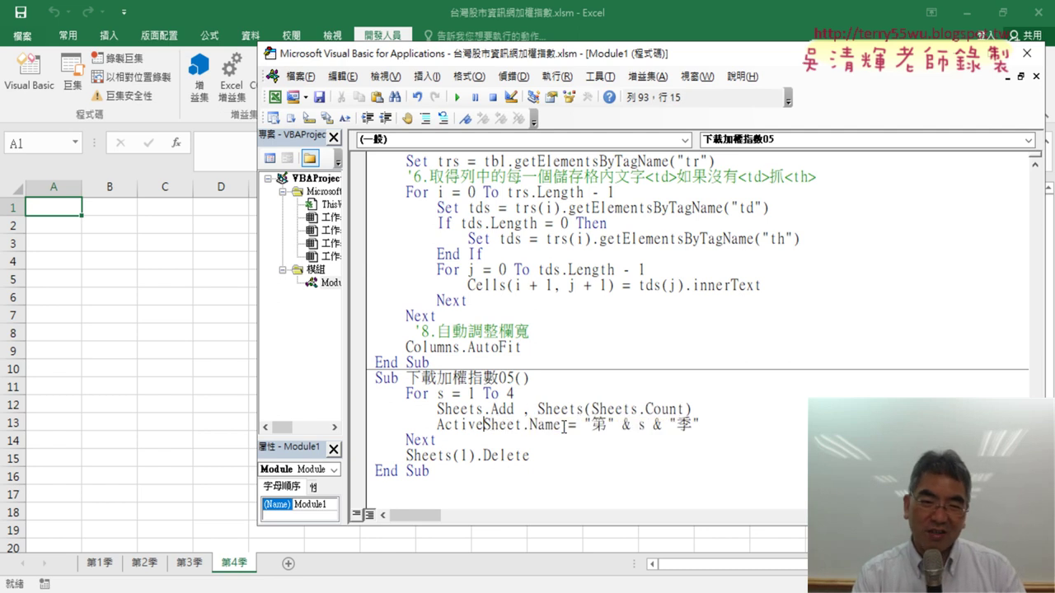
Step: Delete the grouped sheets 第1季–第4季, then rerun the macro to rebuild them
{"action": "left_click", "coordinate": [288, 564]}
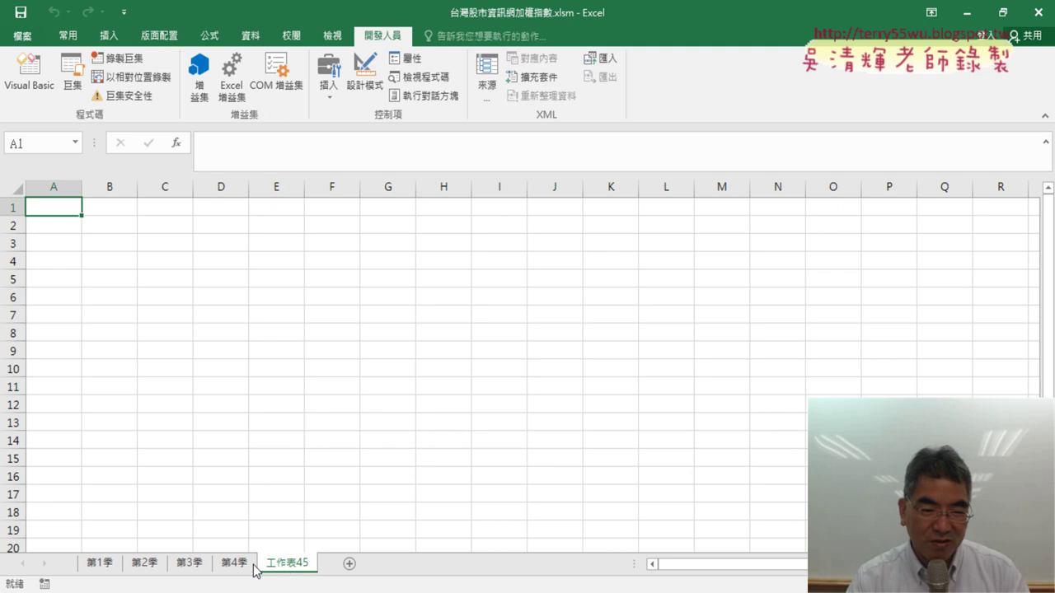
{"action": "left_click", "coordinate": [234, 563]}
{"action": "left_click", "coordinate": [111, 567], "text": "shift"}
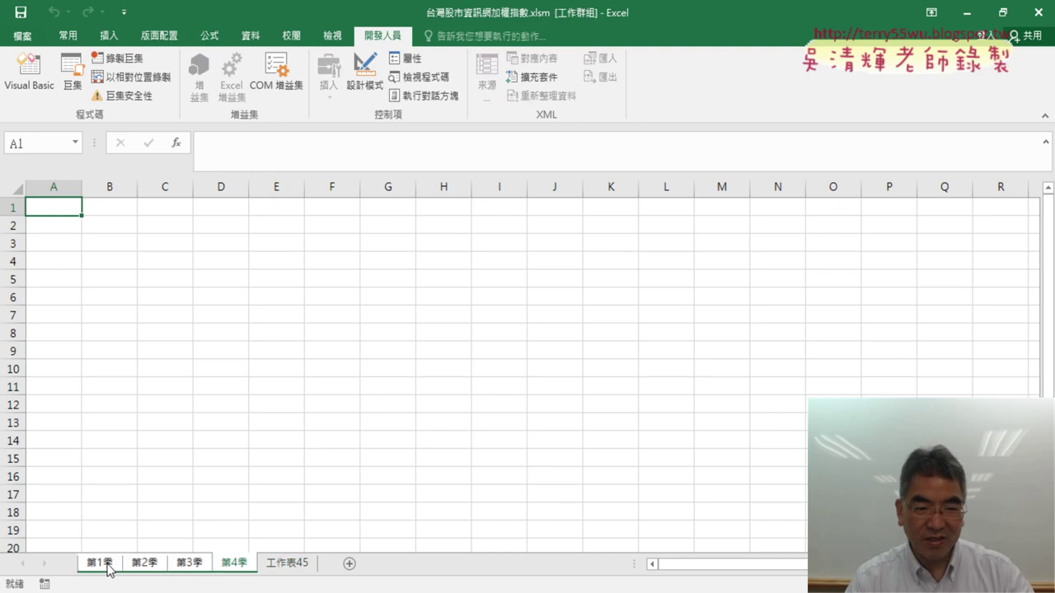
{"action": "right_click", "coordinate": [108, 565]}
{"action": "left_click", "coordinate": [201, 377]}
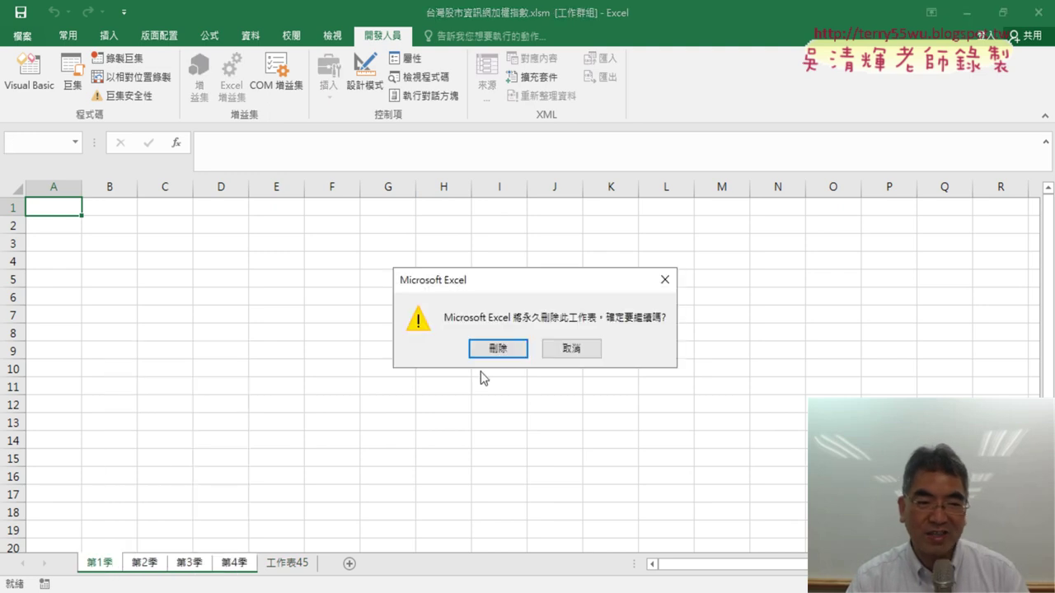
{"action": "left_click", "coordinate": [497, 350]}
{"action": "left_click", "coordinate": [47, 86]}
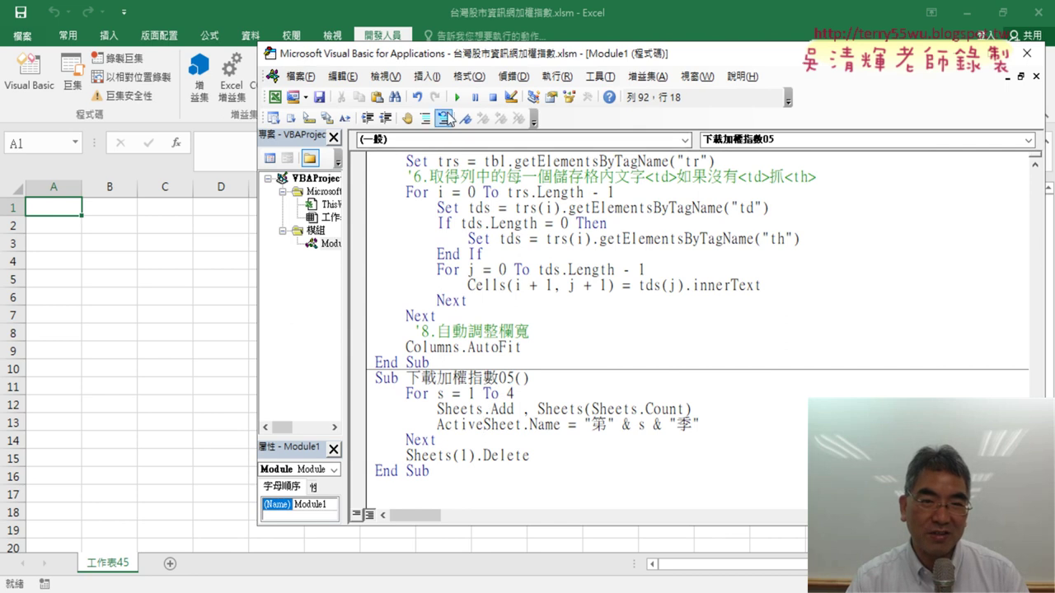
{"action": "left_click", "coordinate": [457, 97]}
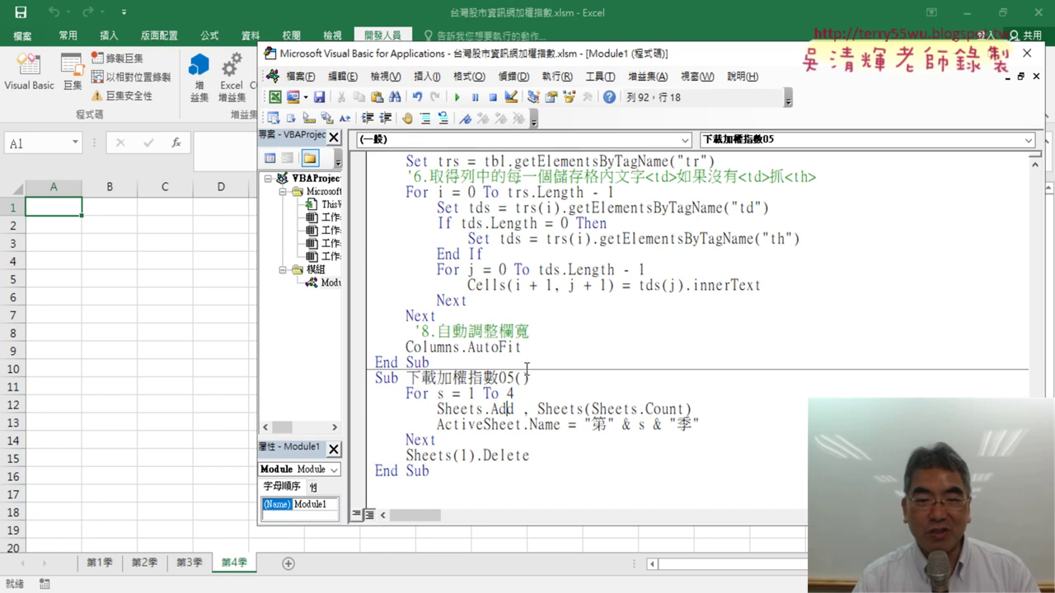
Step: Replace the comma with after:= and tidy spacing, giving Sheets.Add after:=Sheets(Sheets.Count)
{"action": "left_click_drag", "start_coordinate": [537, 408], "coordinate": [527, 411]}
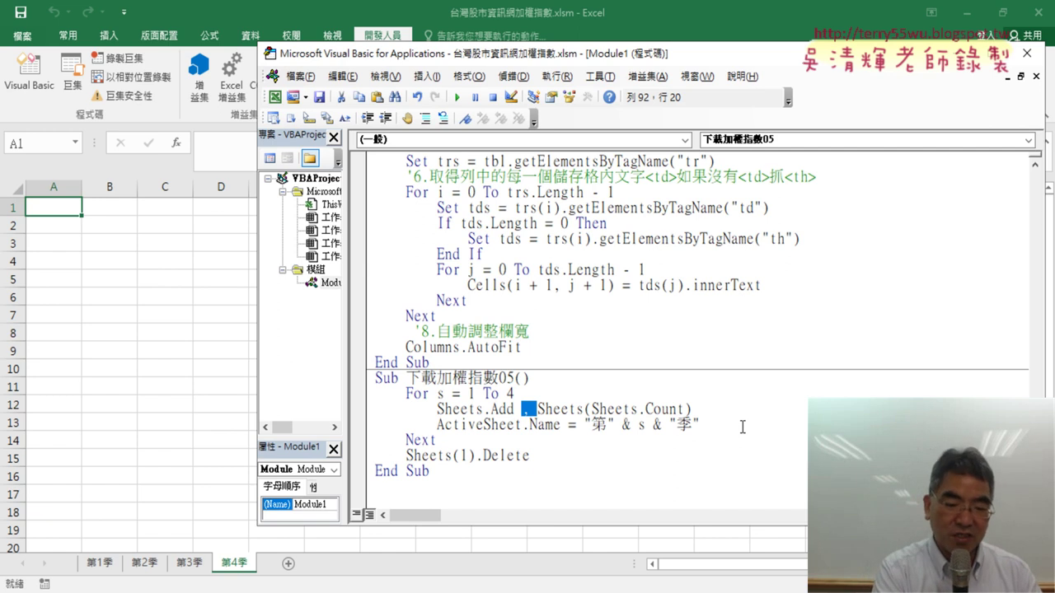
{"action": "key", "text": "Delete"}
{"action": "type", "text": "after:="}
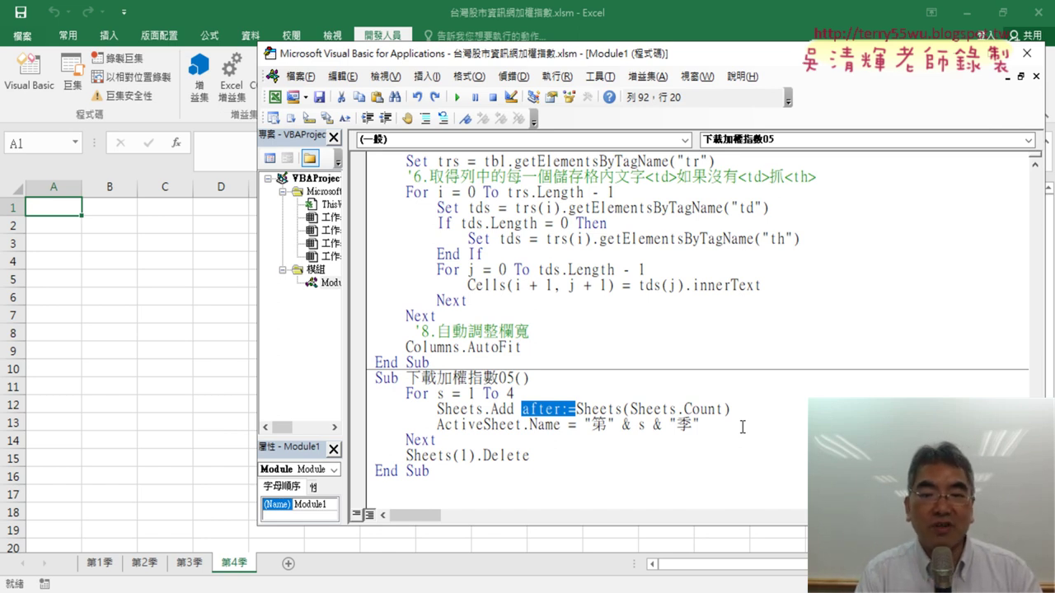
{"action": "key", "text": "Left"}
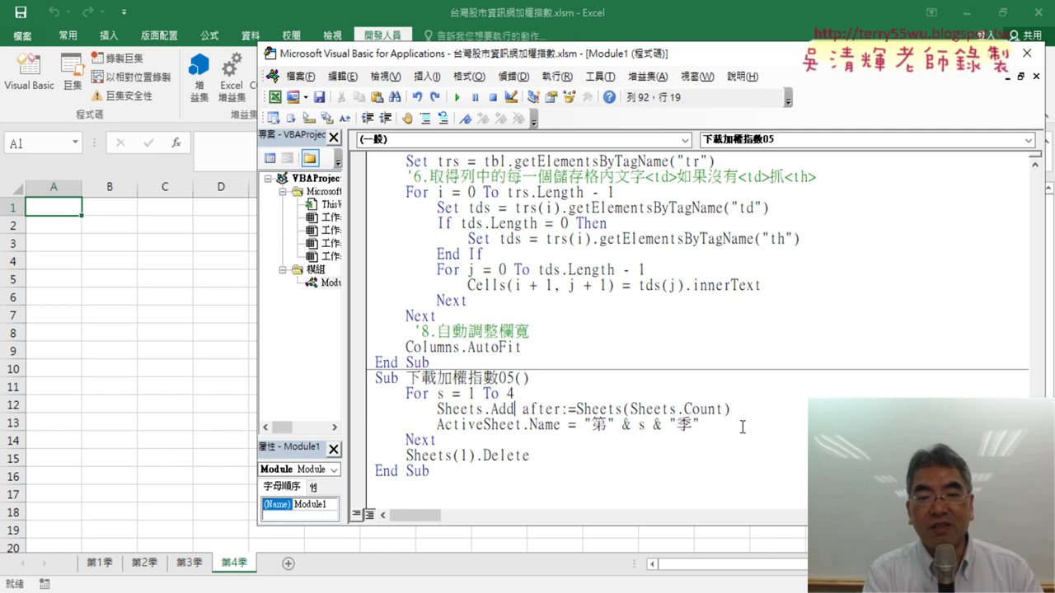
{"action": "double_click", "coordinate": [503, 410]}
{"action": "left_click", "coordinate": [516, 410]}
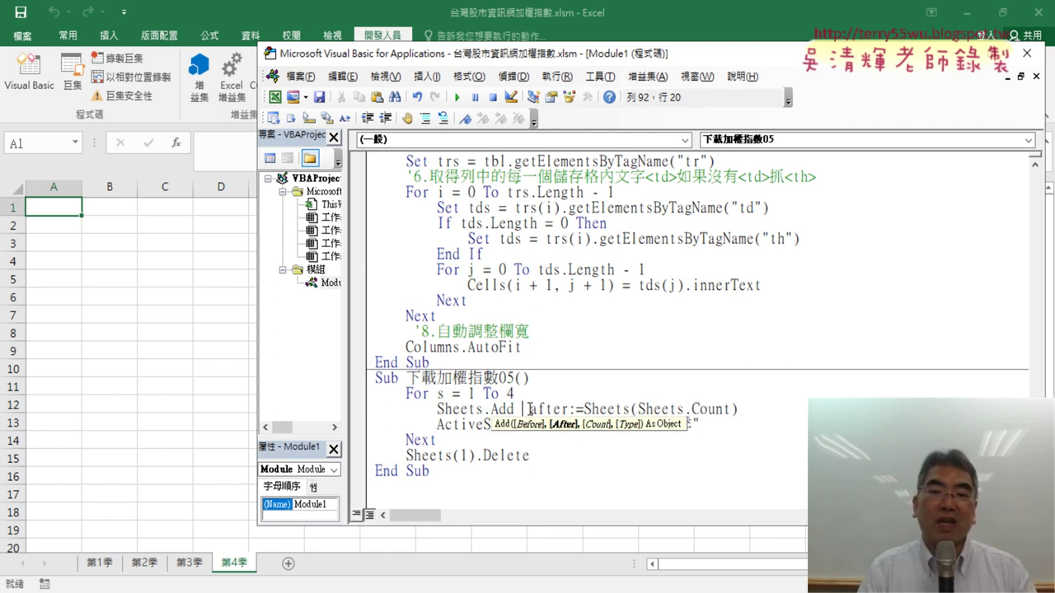
{"action": "key", "text": "BackSpace"}
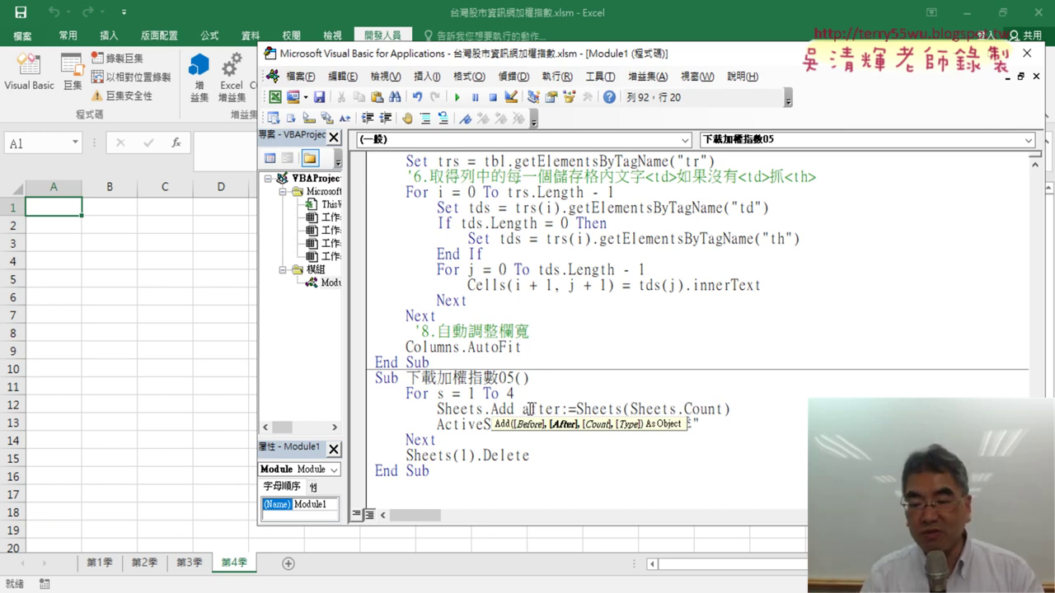
{"action": "key", "text": "Left"}
{"action": "key", "text": "Left"}
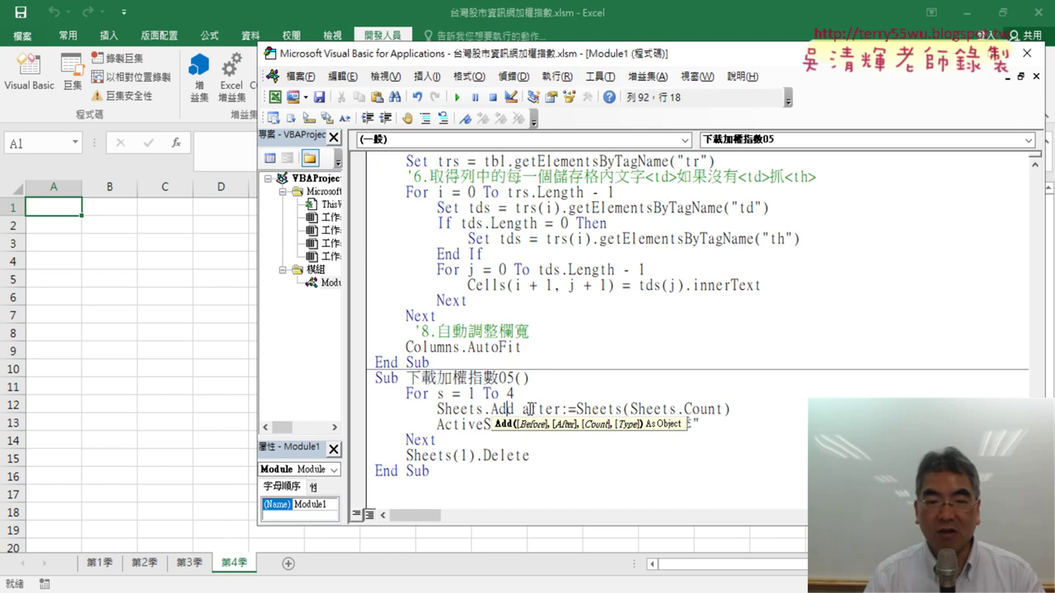
{"action": "left_click", "coordinate": [585, 466]}
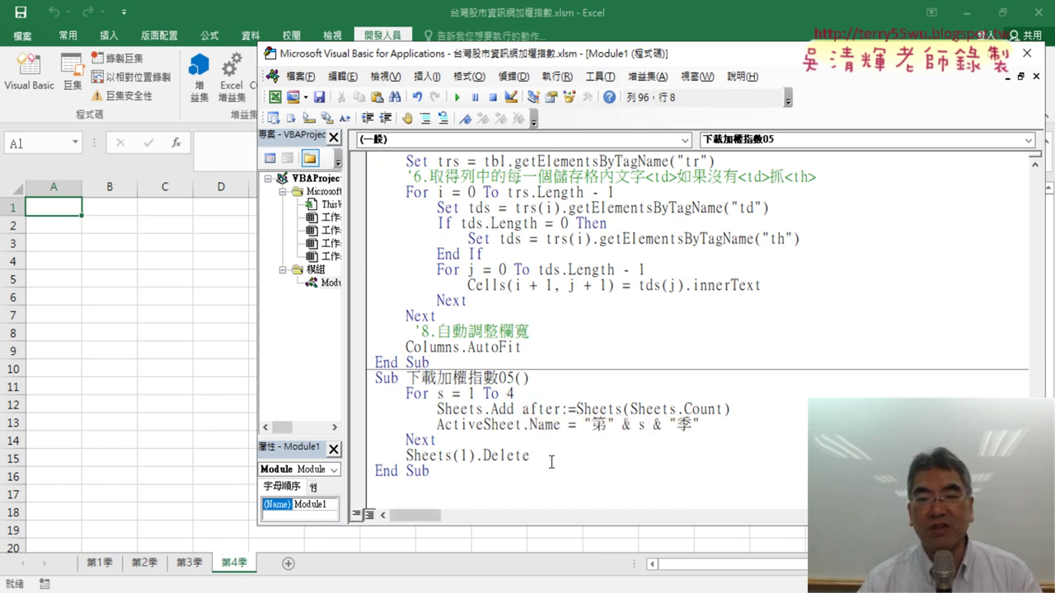
{"action": "scroll", "coordinate": [563, 422], "scroll_direction": "up", "scroll_amount": 4}
{"action": "scroll", "coordinate": [511, 330], "scroll_direction": "up", "scroll_amount": 1}
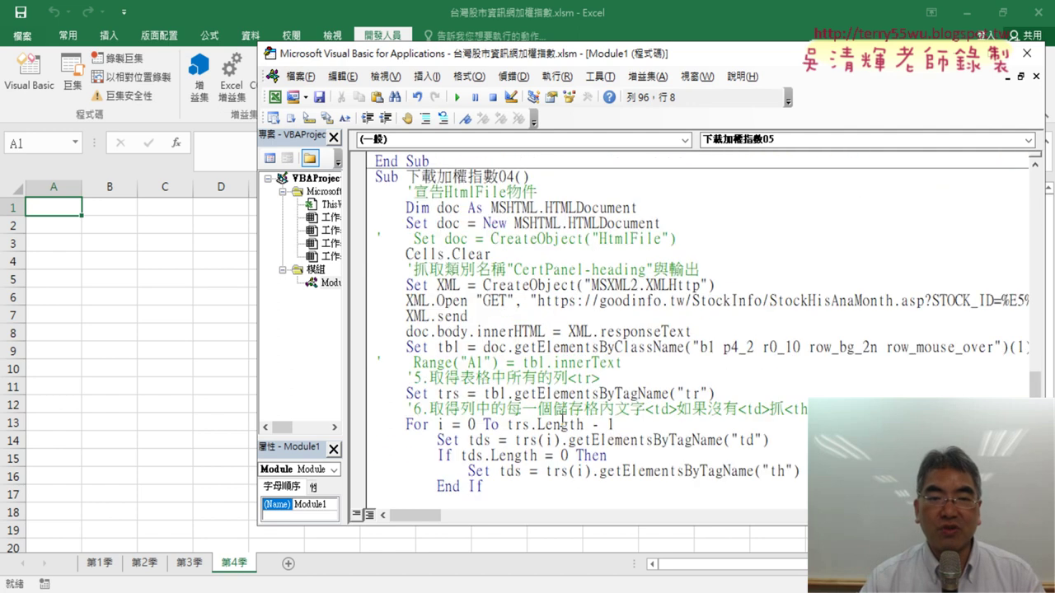
{"action": "scroll", "coordinate": [478, 254], "scroll_direction": "up", "scroll_amount": 1}
{"action": "left_click_drag", "start_coordinate": [411, 229], "coordinate": [518, 224]}
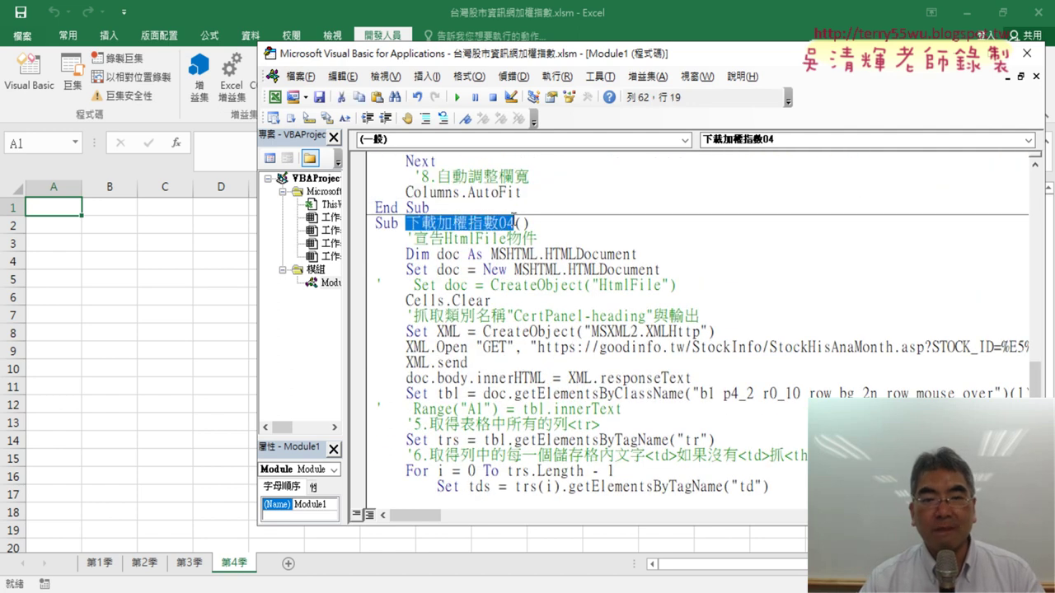
{"action": "scroll", "coordinate": [527, 396], "scroll_direction": "down", "scroll_amount": 4}
{"action": "scroll", "coordinate": [530, 402], "scroll_direction": "down", "scroll_amount": 2}
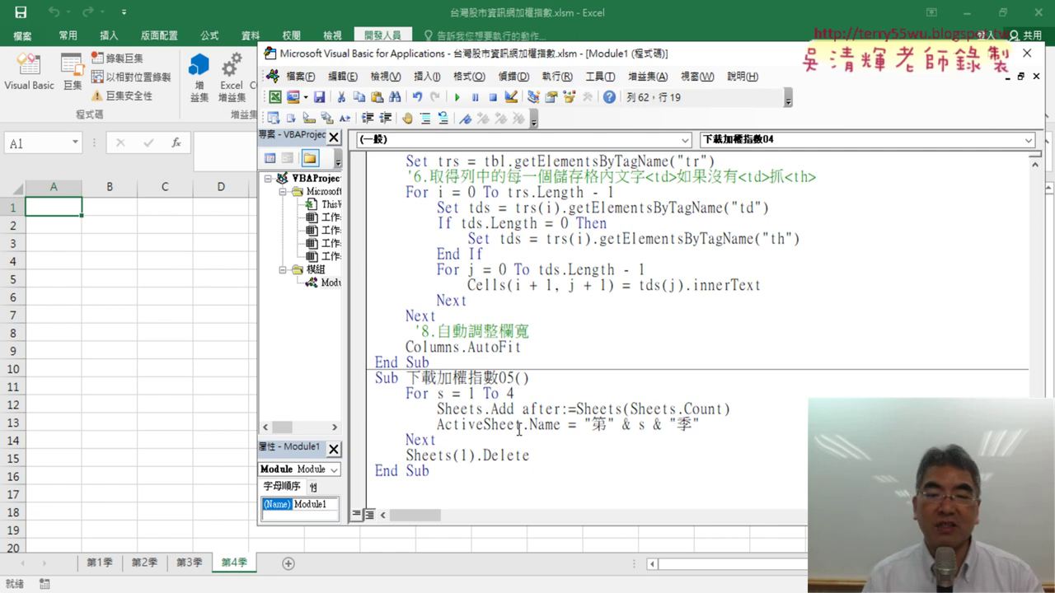
{"action": "scroll", "coordinate": [519, 429], "scroll_direction": "up", "scroll_amount": 4}
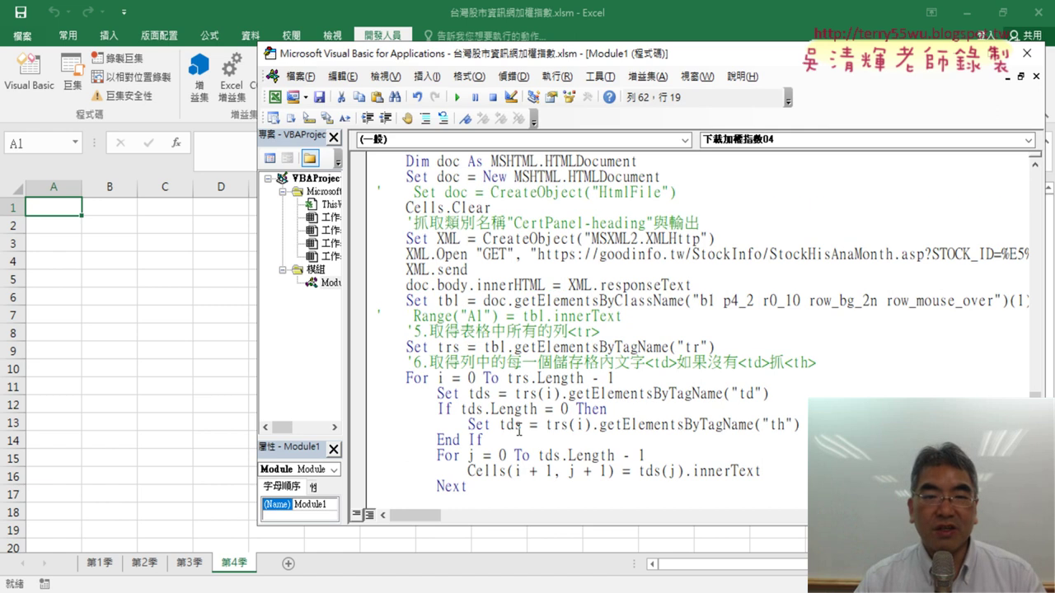
{"action": "scroll", "coordinate": [440, 283], "scroll_direction": "up", "scroll_amount": 1}
{"action": "scroll", "coordinate": [482, 258], "scroll_direction": "down", "scroll_amount": 1}
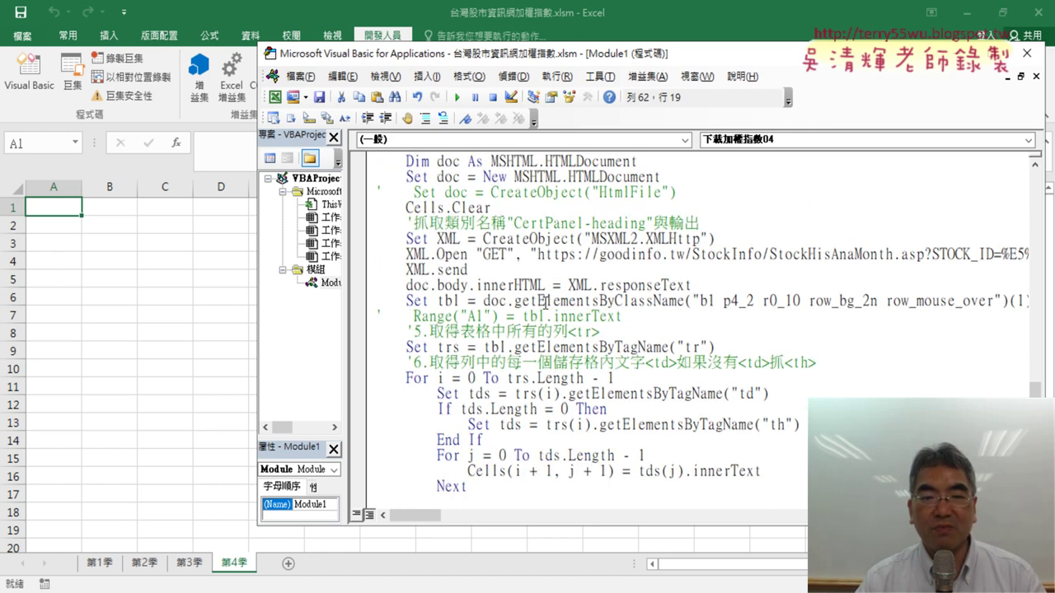
{"action": "scroll", "coordinate": [536, 285], "scroll_direction": "down", "scroll_amount": 2}
{"action": "left_click", "coordinate": [407, 286]}
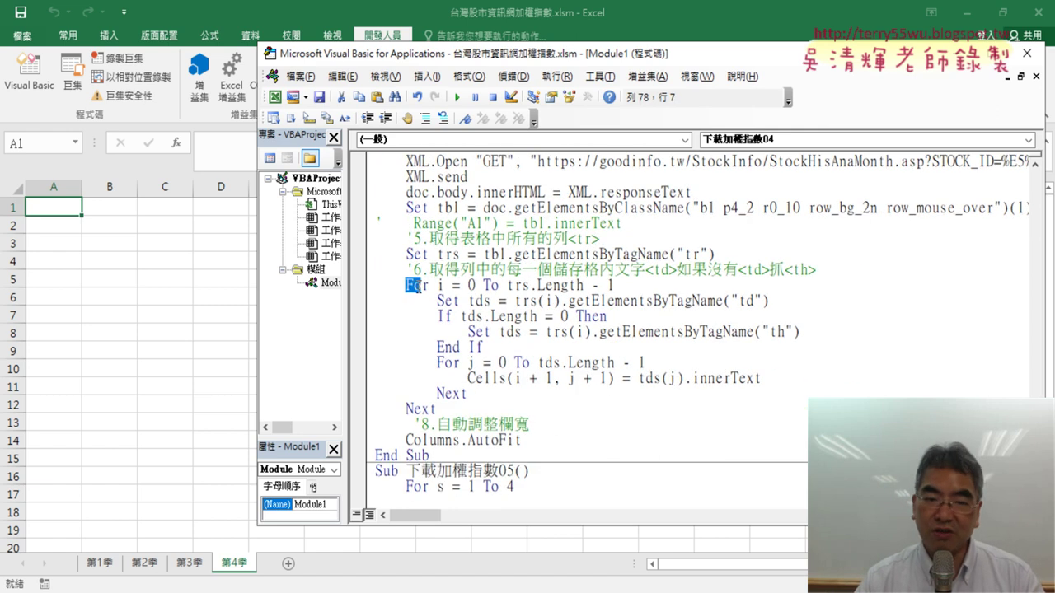
{"action": "left_click", "coordinate": [442, 362]}
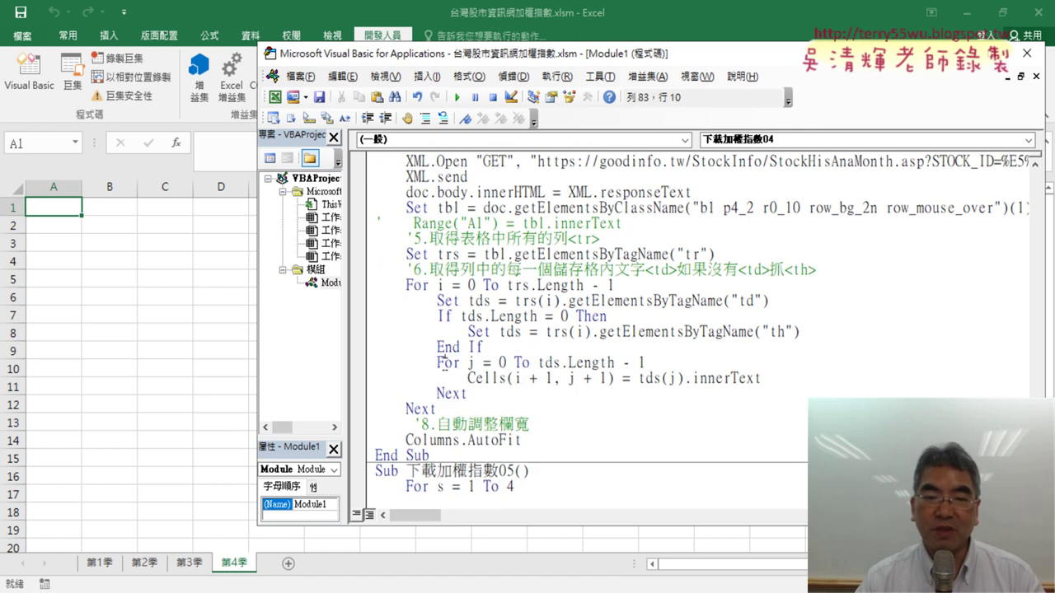
{"action": "left_click", "coordinate": [414, 285]}
{"action": "double_click", "coordinate": [438, 286]}
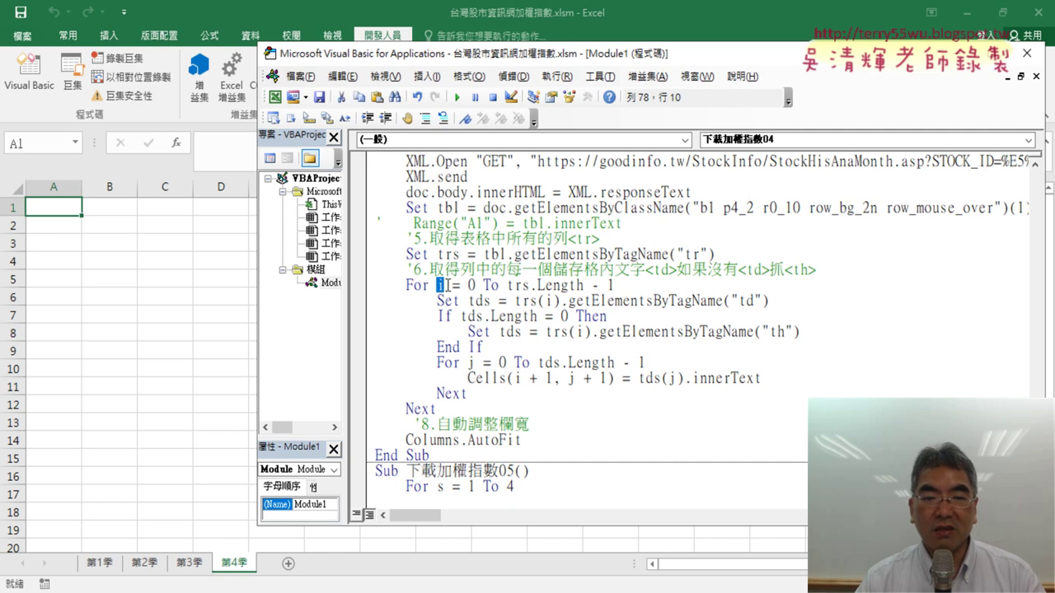
{"action": "left_click", "coordinate": [445, 362]}
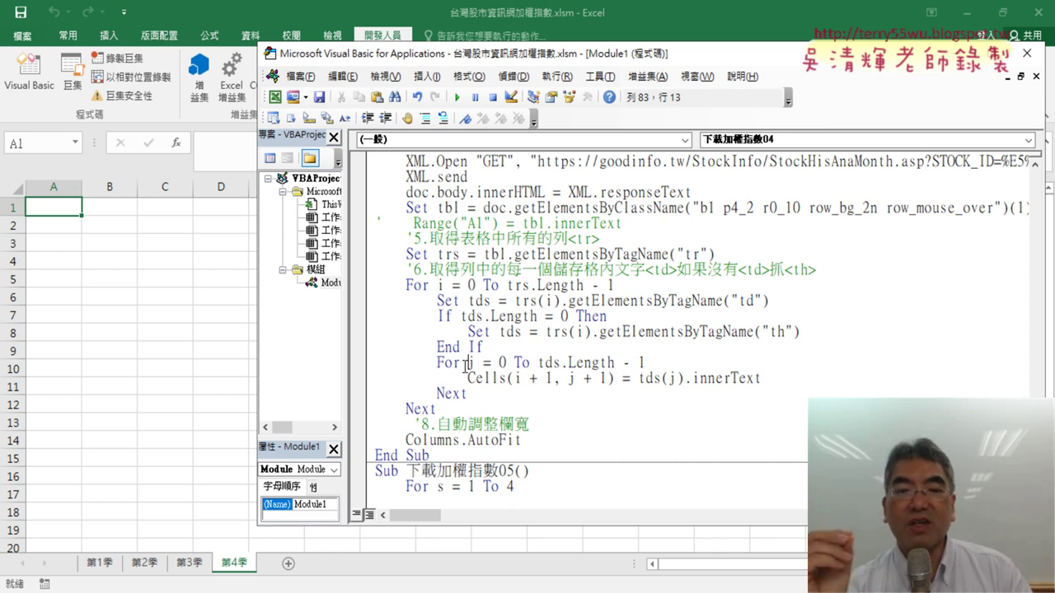
{"action": "scroll", "coordinate": [531, 347], "scroll_direction": "down", "scroll_amount": 2}
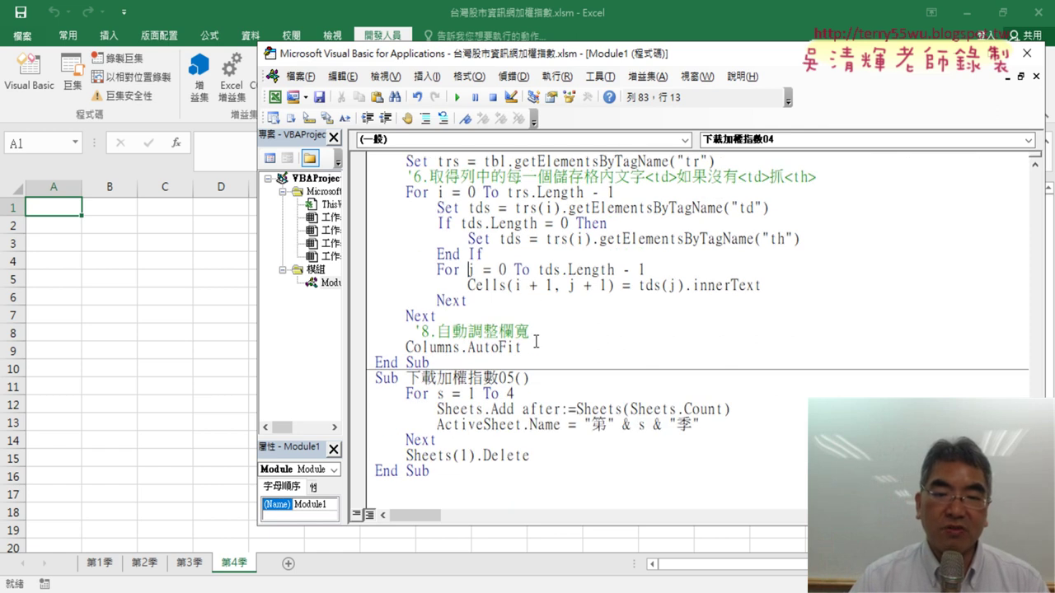
{"action": "scroll", "coordinate": [494, 207], "scroll_direction": "up", "scroll_amount": 4}
{"action": "scroll", "coordinate": [494, 207], "scroll_direction": "up", "scroll_amount": 2}
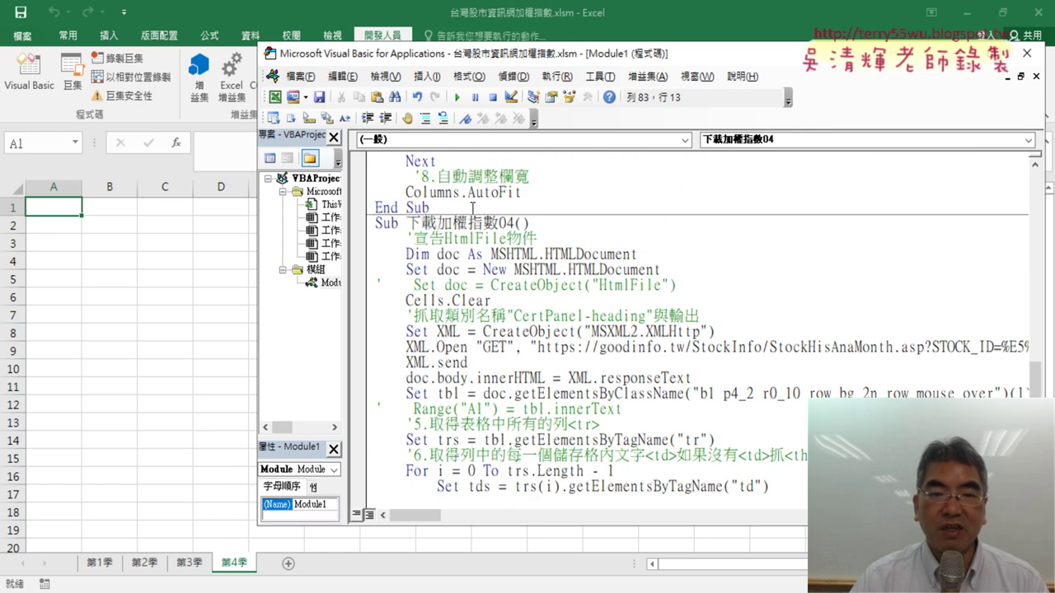
{"action": "scroll", "coordinate": [717, 272], "scroll_direction": "down", "scroll_amount": 2}
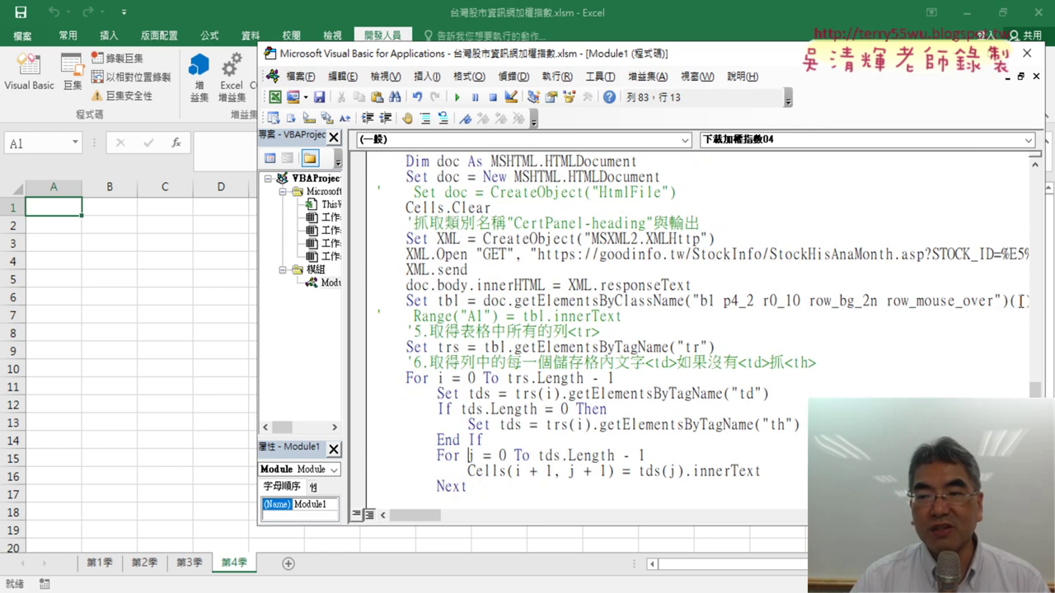
{"action": "double_click", "coordinate": [1022, 301]}
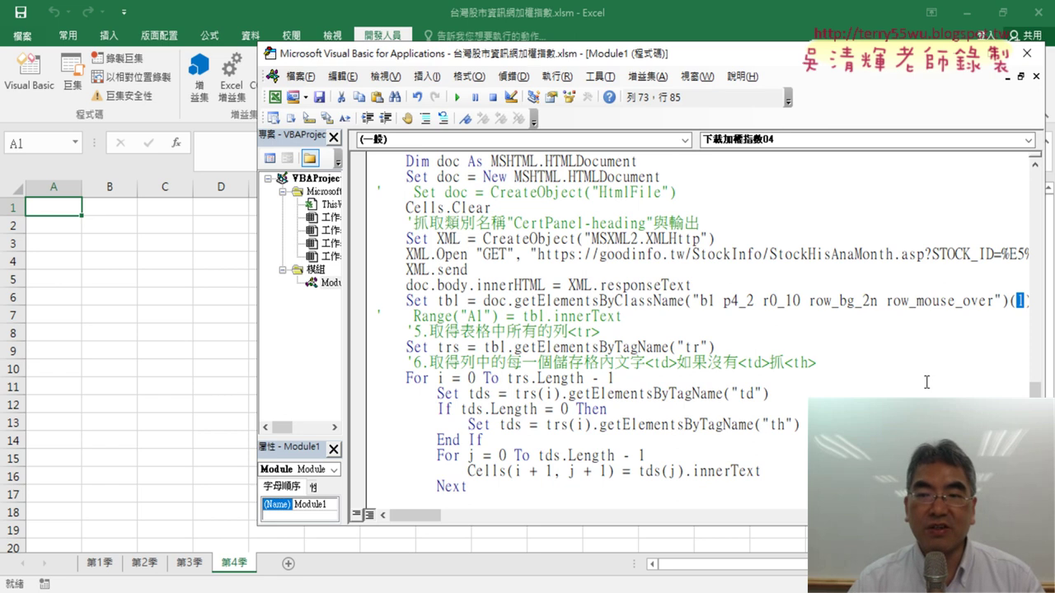
Step: Change the table index on the Set tbl line from (1) to (s)
{"action": "left_click_drag", "start_coordinate": [412, 516], "coordinate": [416, 519]}
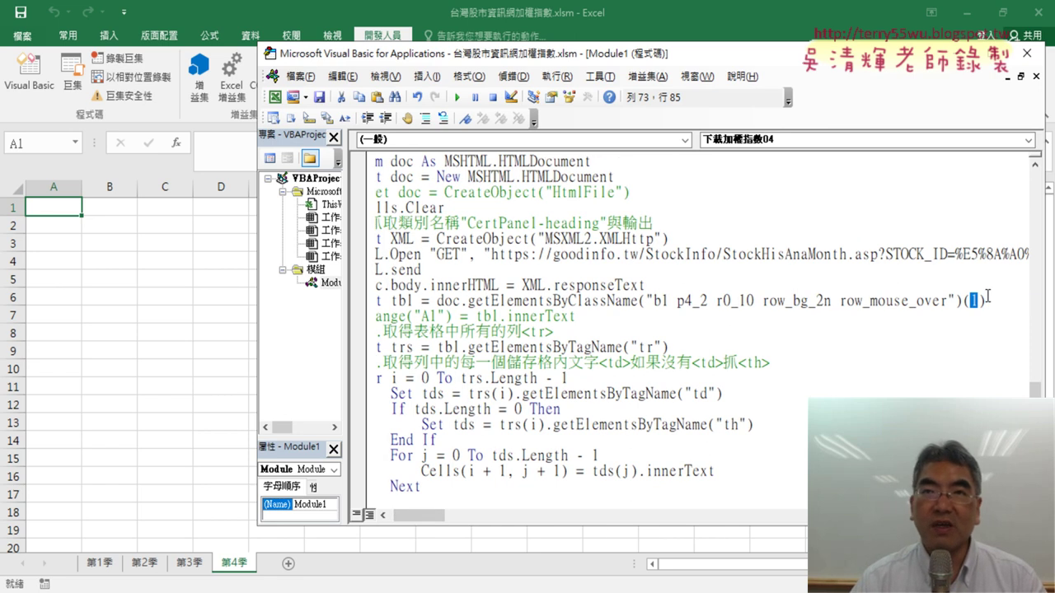
{"action": "type", "text": "s"}
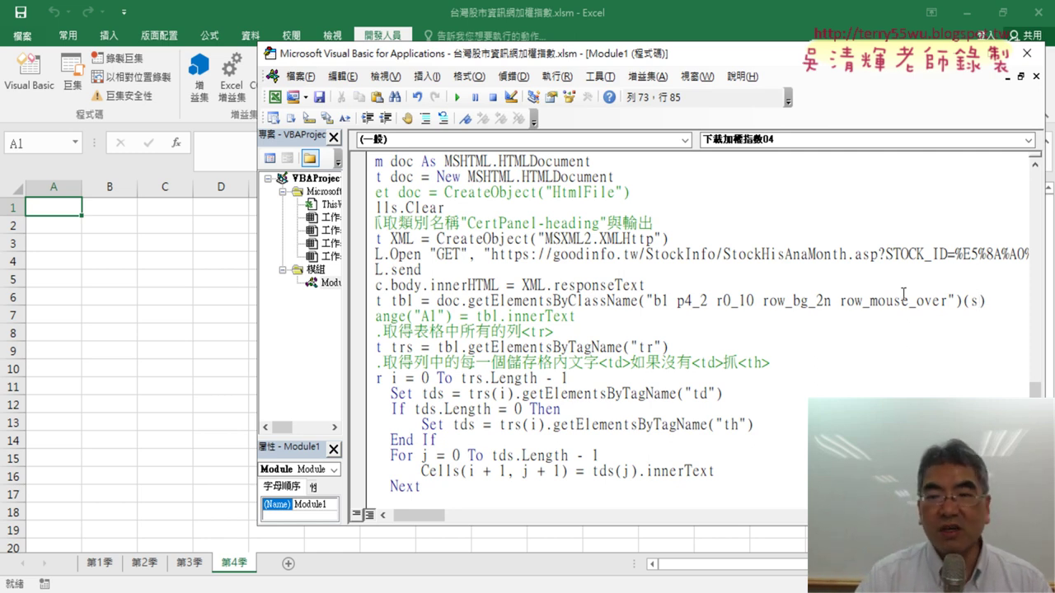
{"action": "left_click_drag", "start_coordinate": [981, 304], "coordinate": [973, 304]}
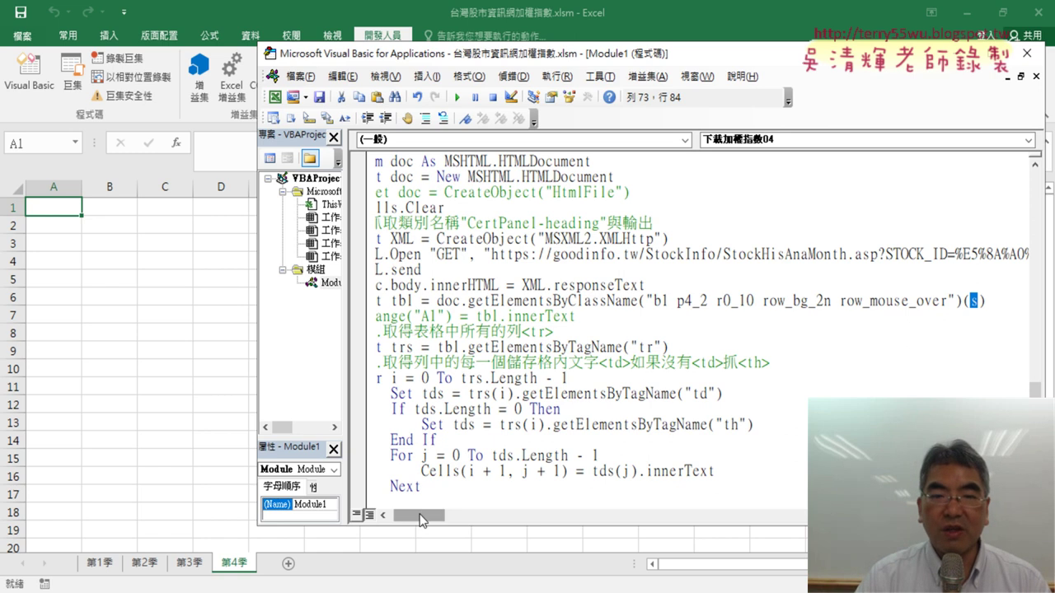
{"action": "scroll", "coordinate": [440, 396], "scroll_direction": "up", "scroll_amount": 1}
{"action": "scroll", "coordinate": [439, 396], "scroll_direction": "up", "scroll_amount": 2}
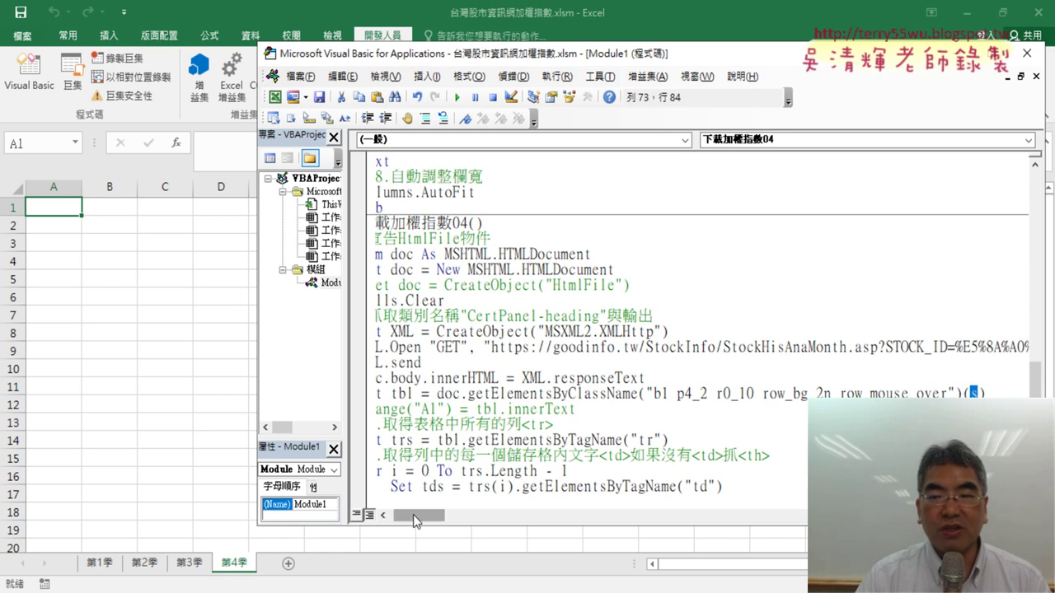
Step: Add parameter s to the header, making it Sub 下載加權指數04(s)
{"action": "left_click_drag", "start_coordinate": [487, 224], "coordinate": [363, 225]}
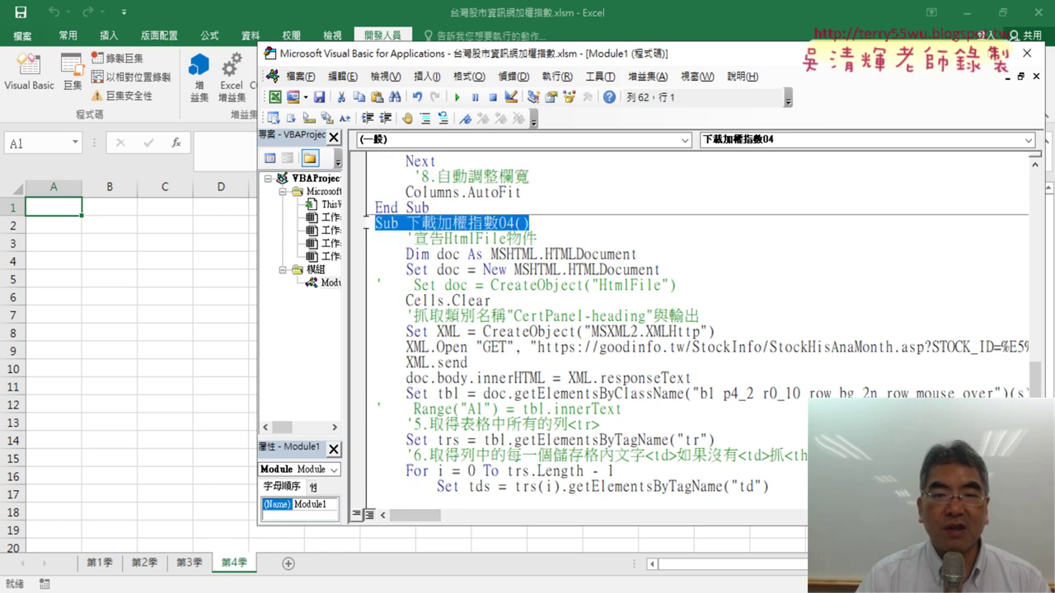
{"action": "left_click", "coordinate": [487, 223]}
{"action": "left_click_drag", "start_coordinate": [514, 223], "coordinate": [528, 223]}
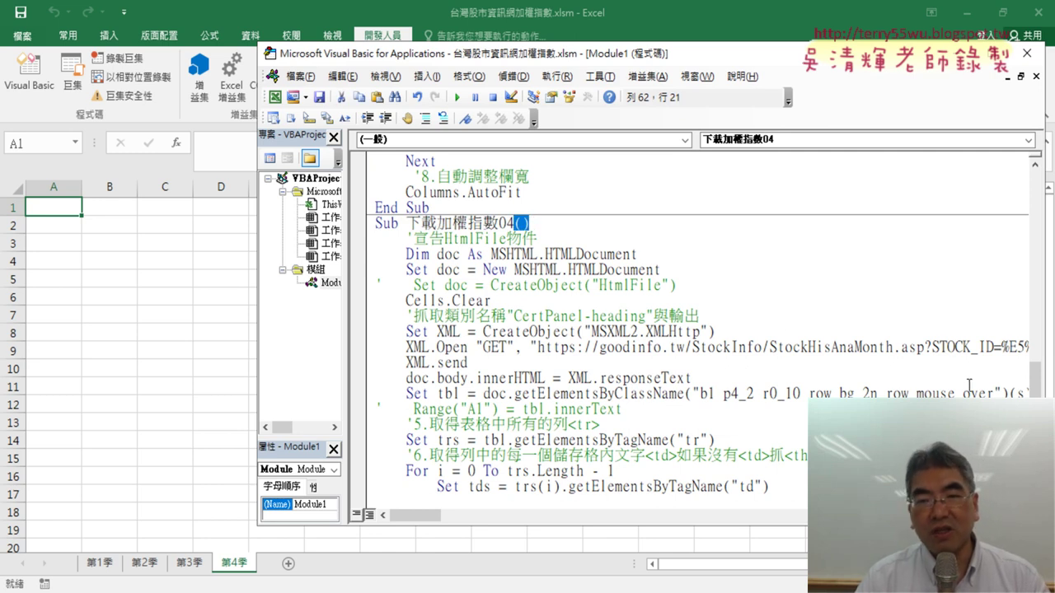
{"action": "left_click", "coordinate": [523, 225]}
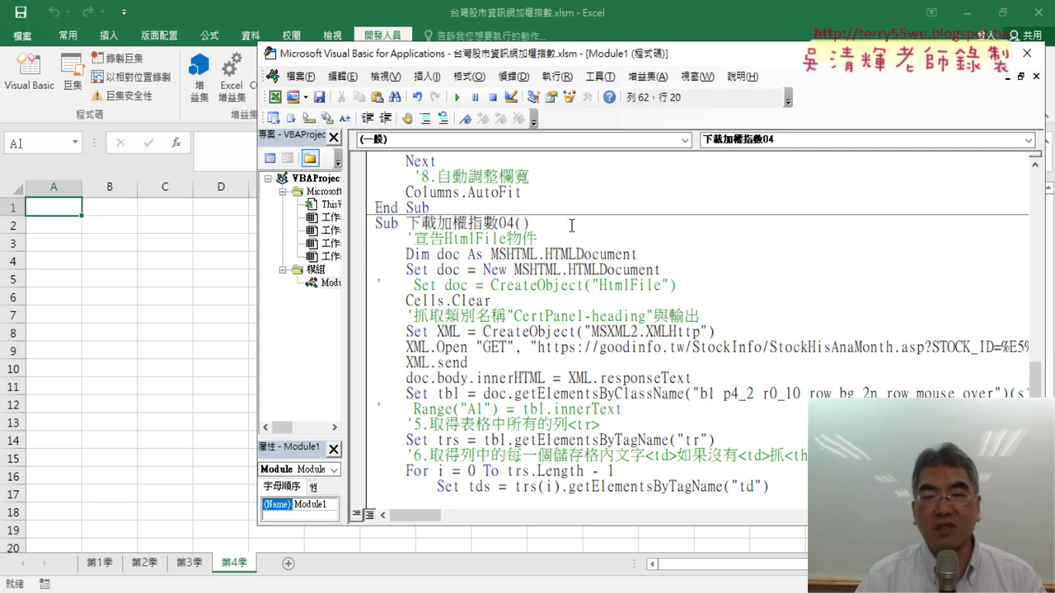
{"action": "type", "text": "s"}
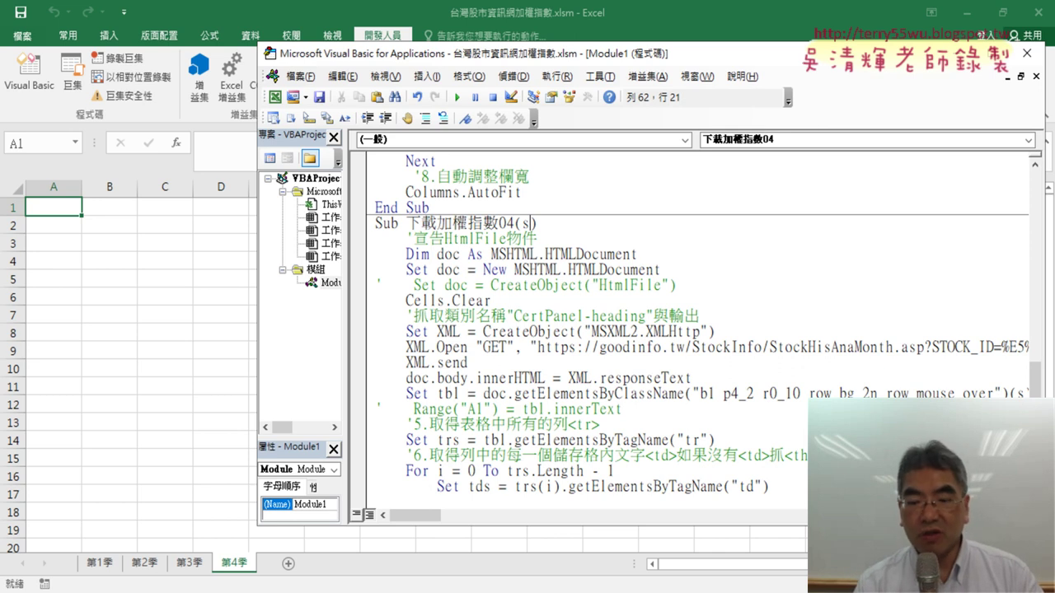
{"action": "key", "text": "BackSpace"}
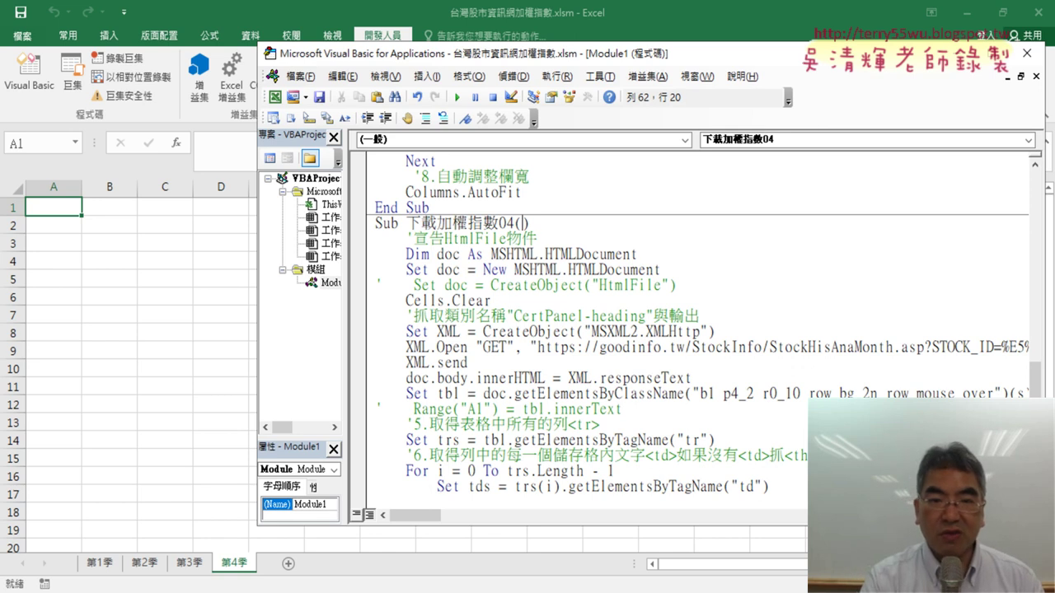
{"action": "type", "text": "s"}
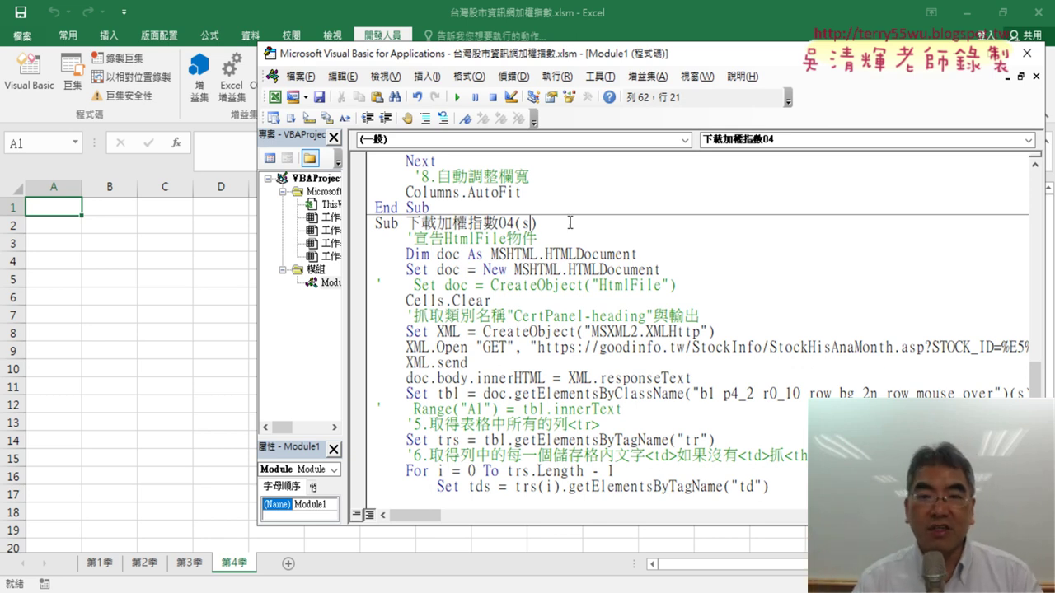
{"action": "left_click", "coordinate": [520, 270]}
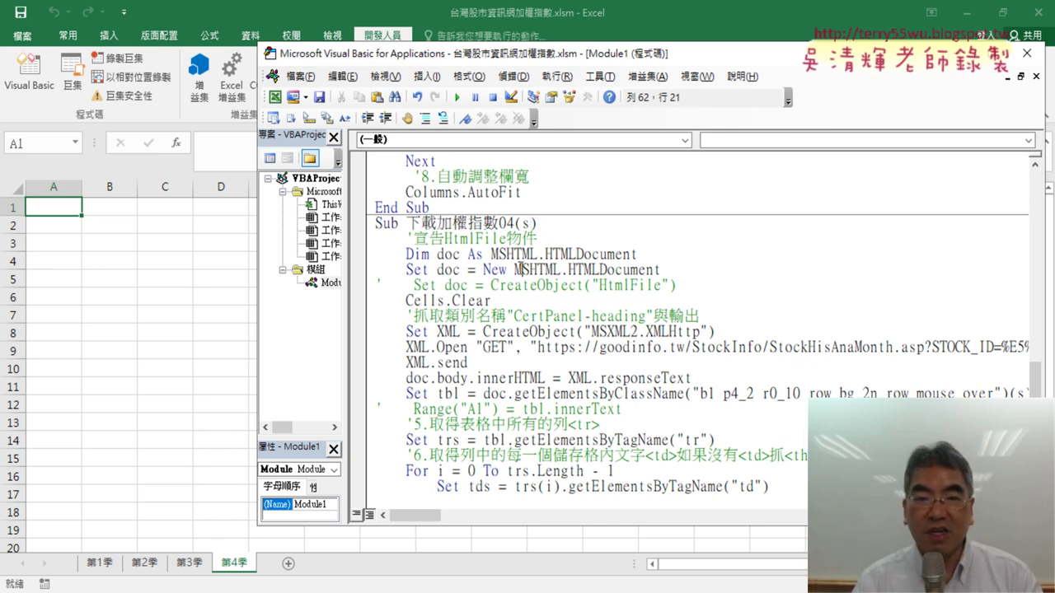
{"action": "left_click", "coordinate": [458, 97]}
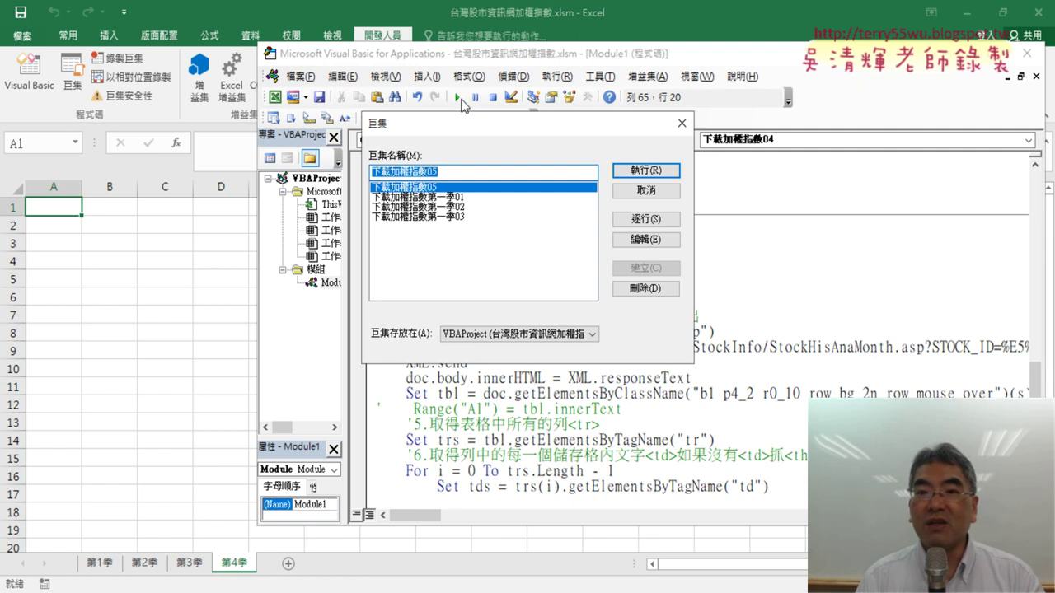
{"action": "left_click", "coordinate": [681, 123]}
{"action": "double_click", "coordinate": [525, 224]}
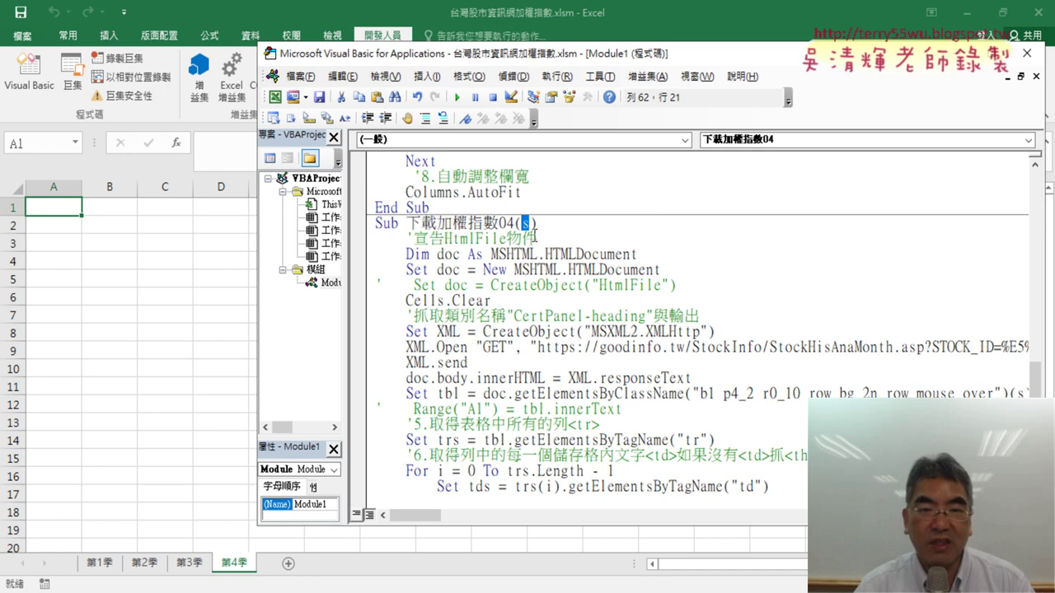
Step: Add a new line after ActiveSheet.Name inside the loop calling 下載加權指數04
{"action": "left_click_drag", "start_coordinate": [407, 223], "coordinate": [516, 223]}
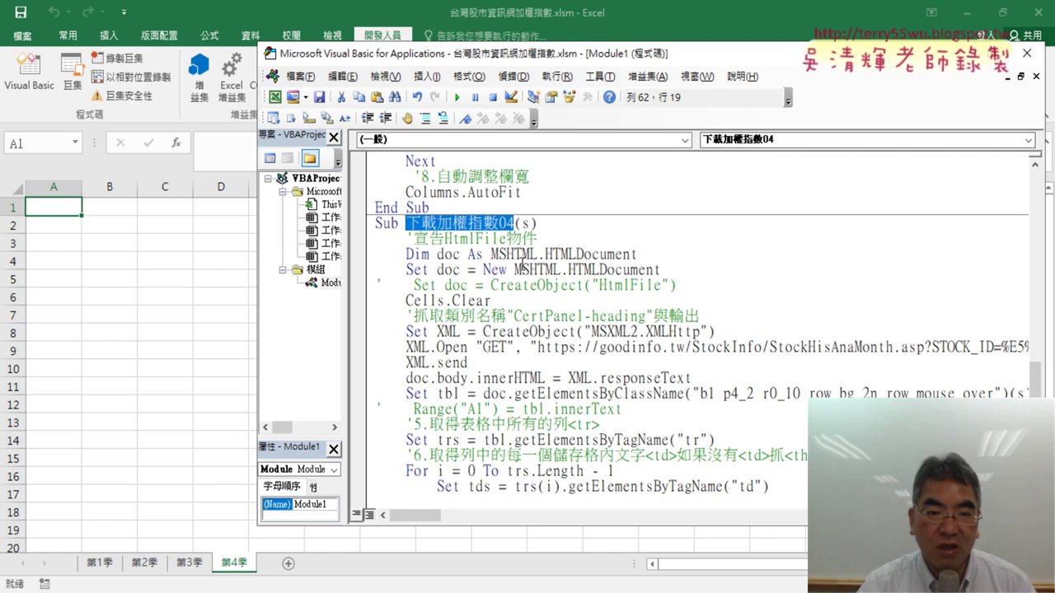
{"action": "scroll", "coordinate": [586, 306], "scroll_direction": "down", "scroll_amount": 6}
{"action": "left_click", "coordinate": [747, 430]}
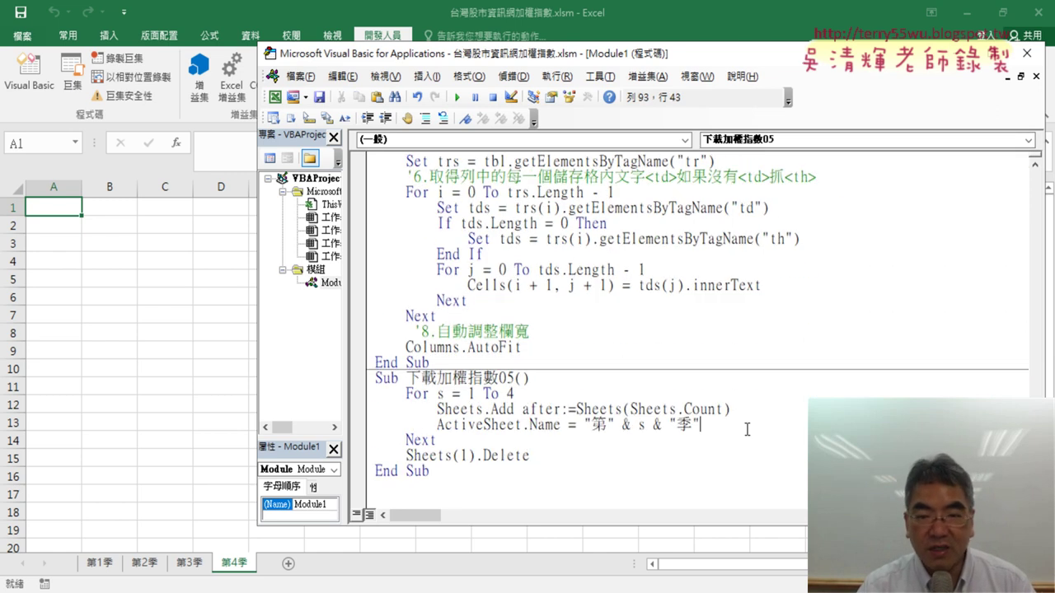
{"action": "key", "text": "Return"}
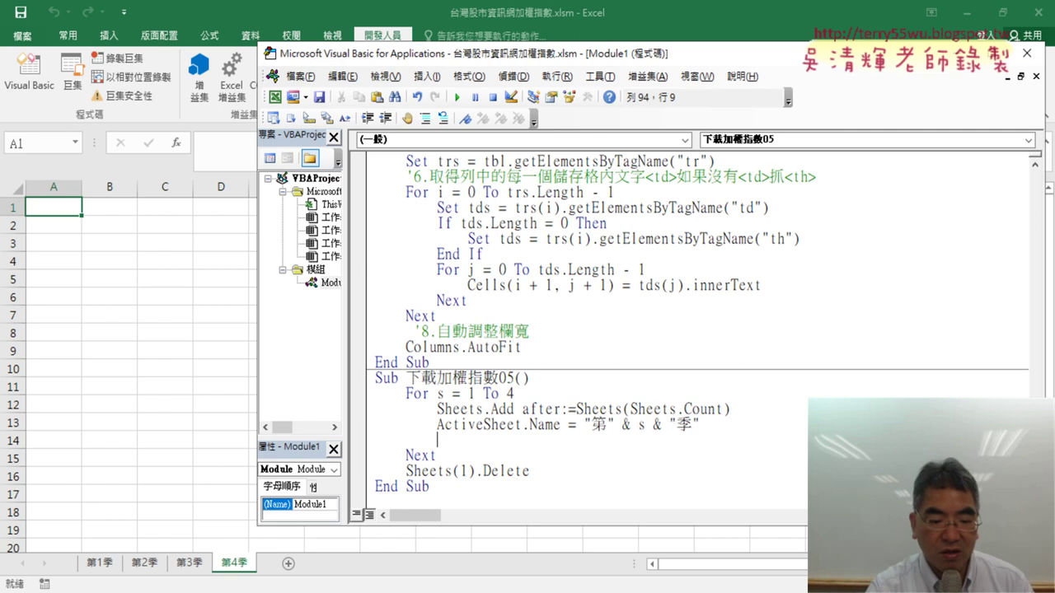
{"action": "type", "text": "c下載加權指數04"}
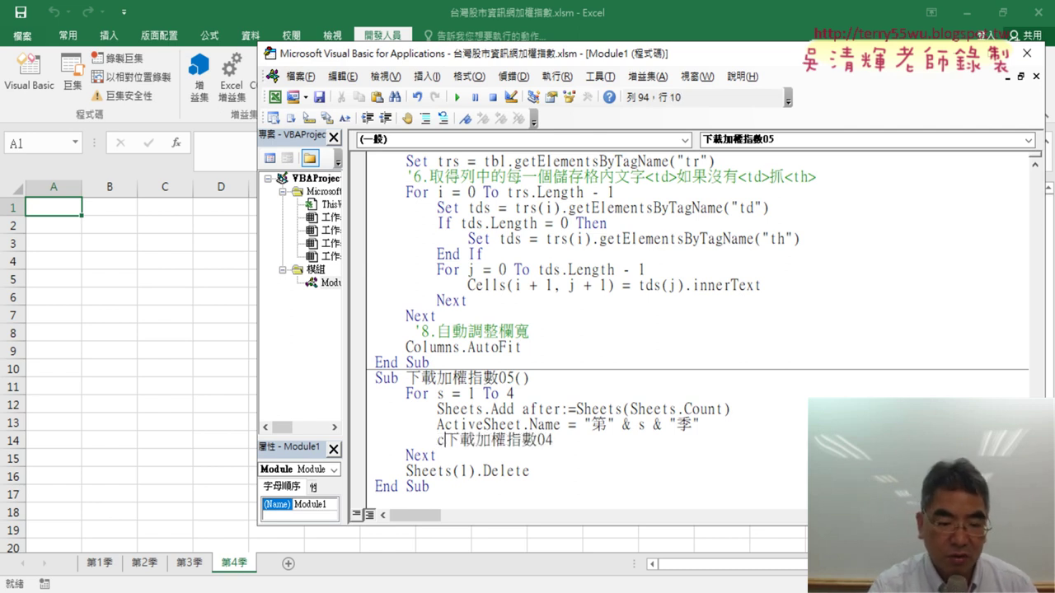
{"action": "type", "text": "call"}
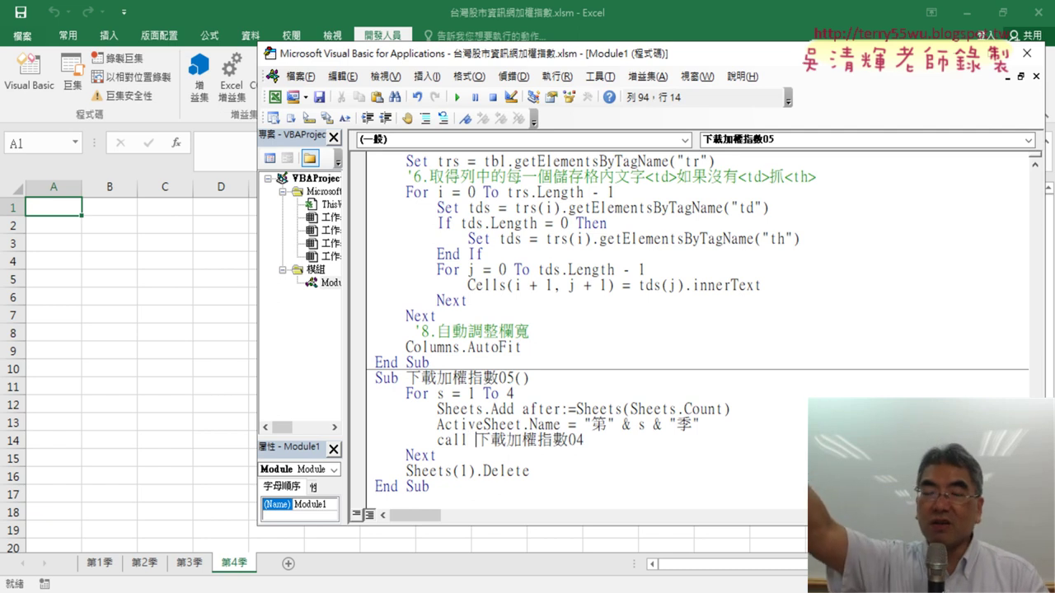
Step: Pass the loop counter to the call by appending (s) after 下載加權指數04
{"action": "scroll", "coordinate": [501, 254], "scroll_direction": "up", "scroll_amount": 3}
{"action": "scroll", "coordinate": [500, 254], "scroll_direction": "up", "scroll_amount": 2}
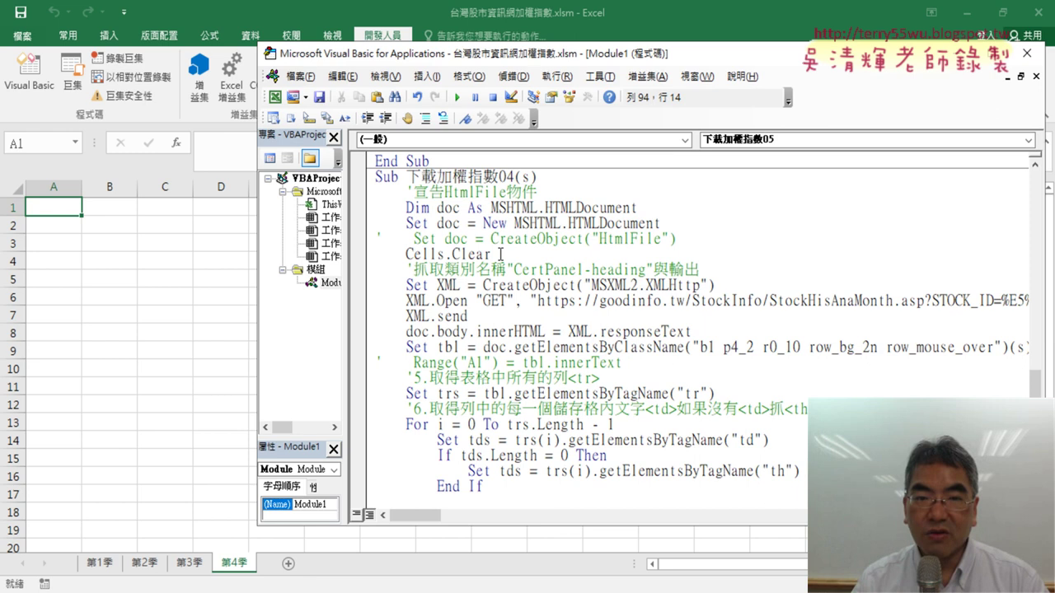
{"action": "left_click_drag", "start_coordinate": [548, 176], "coordinate": [505, 176]}
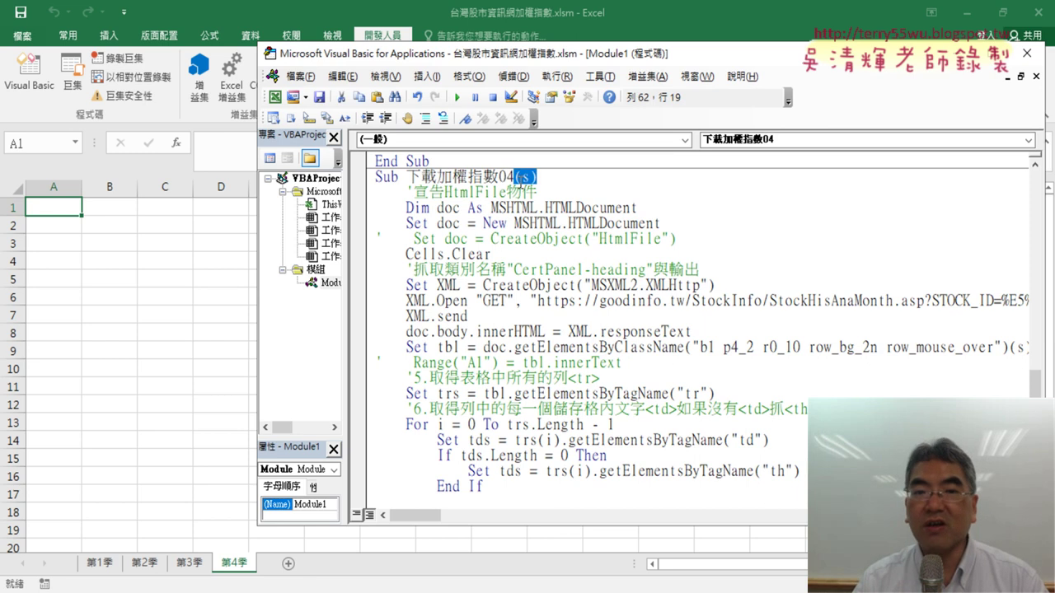
{"action": "scroll", "coordinate": [584, 248], "scroll_direction": "down", "scroll_amount": 4}
{"action": "scroll", "coordinate": [584, 247], "scroll_direction": "down", "scroll_amount": 1}
{"action": "left_click", "coordinate": [611, 422]}
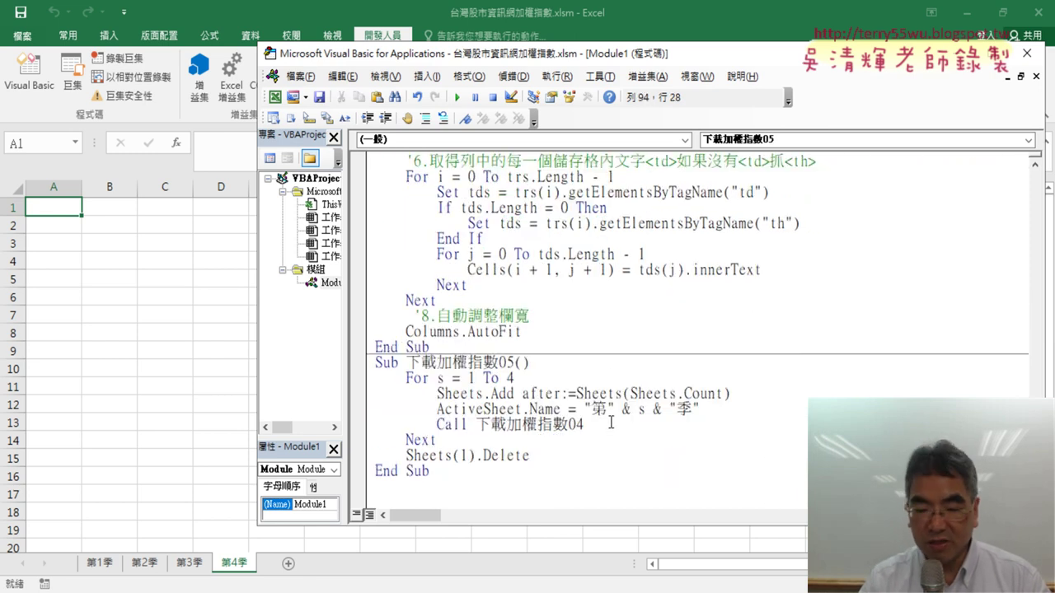
{"action": "type", "text": "("}
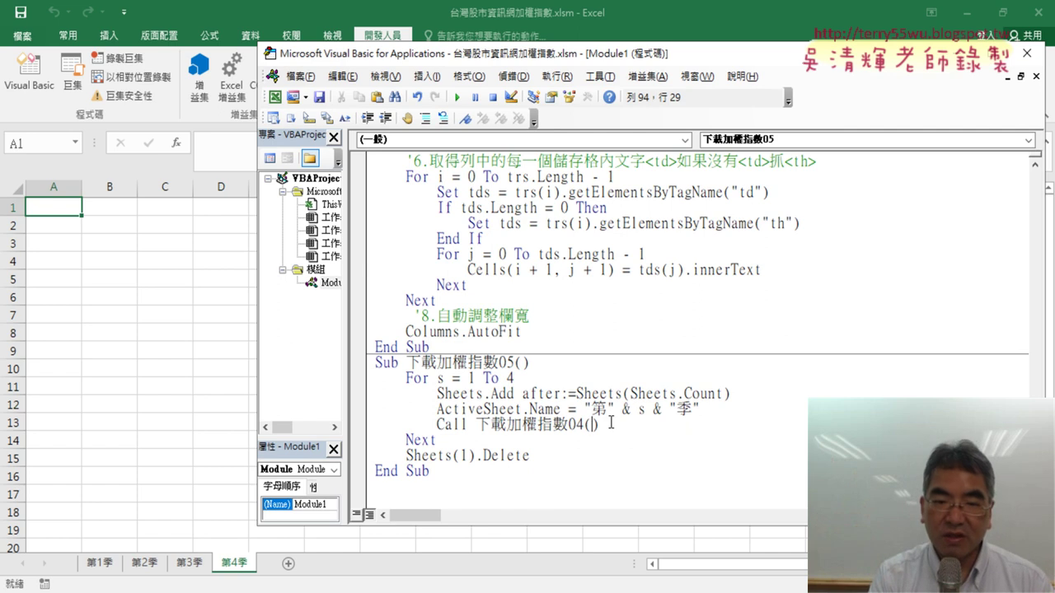
{"action": "double_click", "coordinate": [440, 379]}
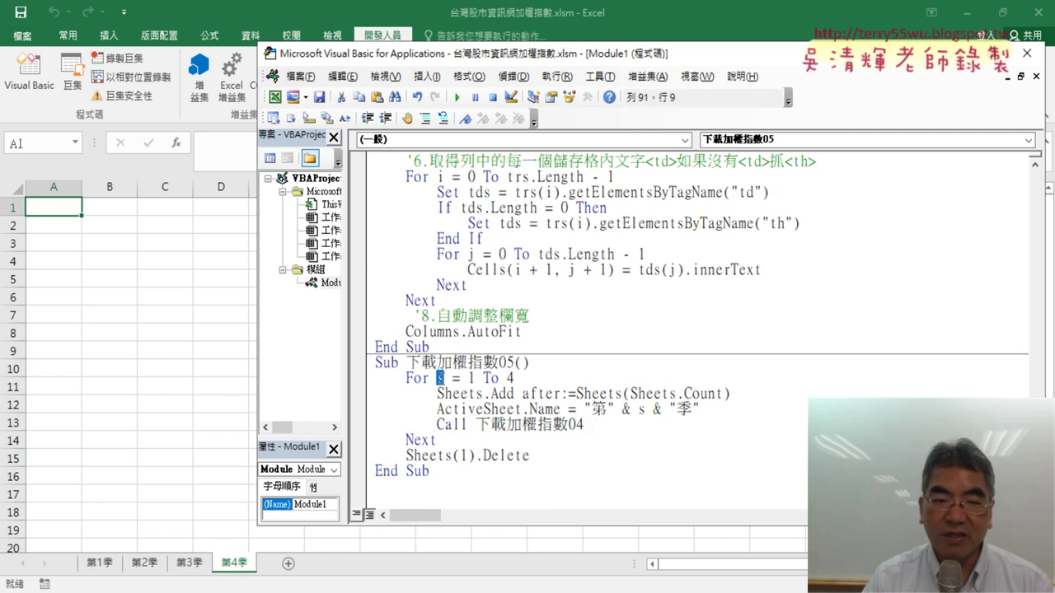
{"action": "left_click", "coordinate": [590, 422]}
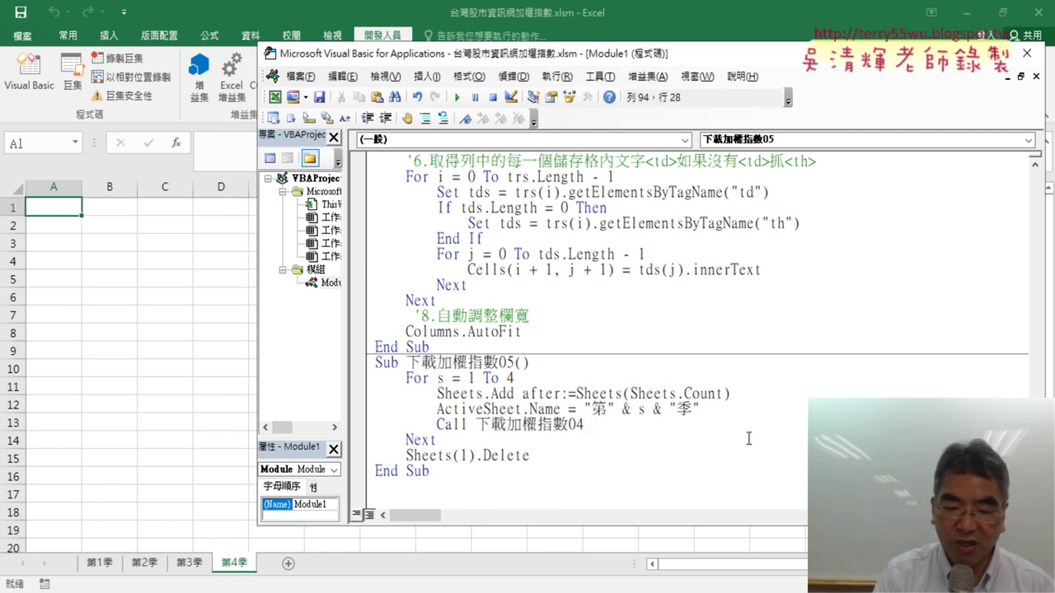
{"action": "type", "text": "(s"}
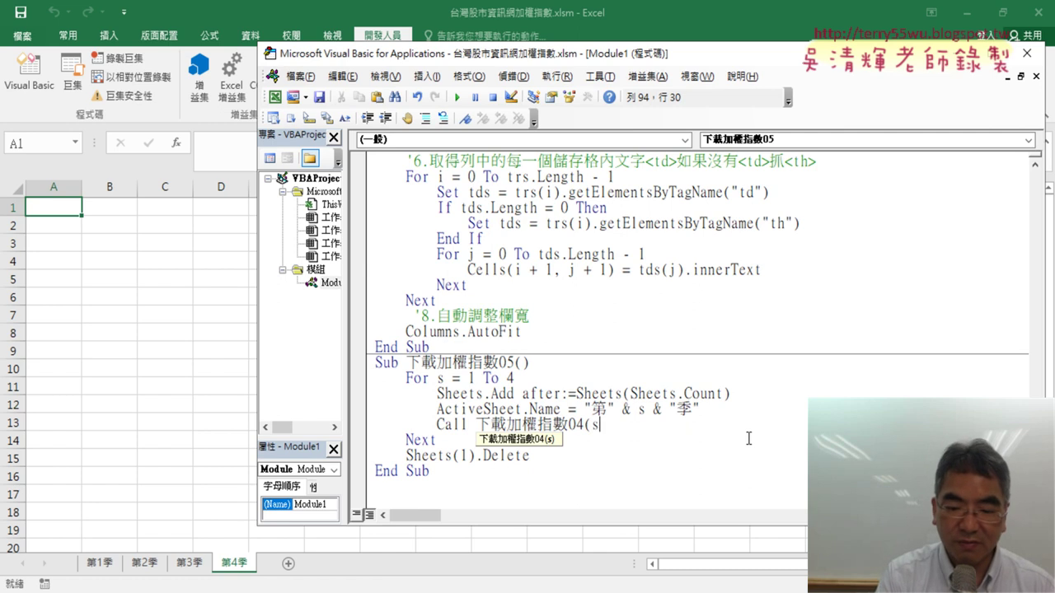
{"action": "type", "text": ")"}
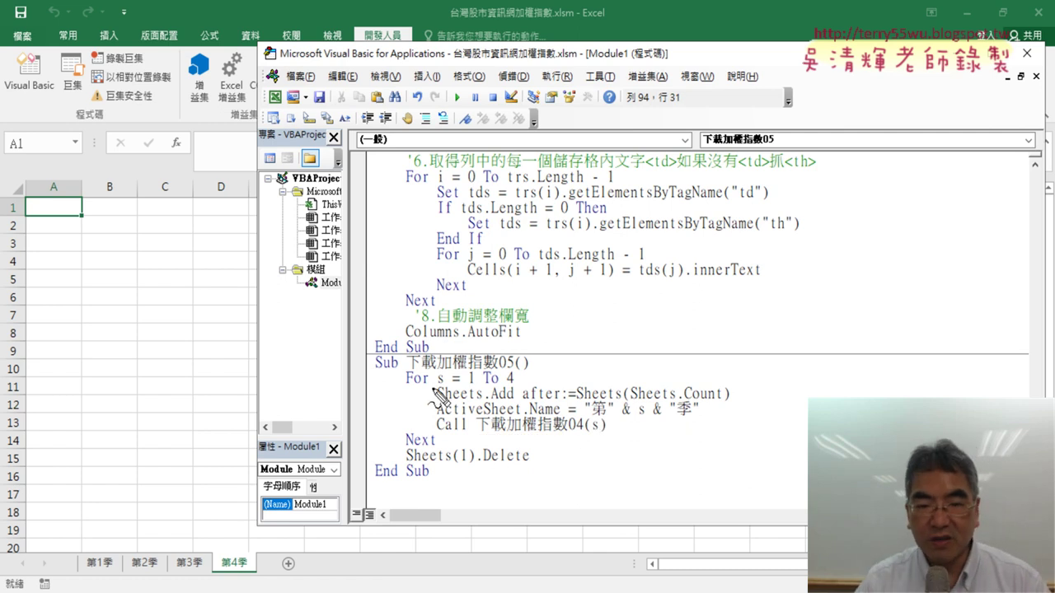
{"action": "mouse_move", "coordinate": [435, 386]}
{"action": "left_mouse_down"}
{"action": "mouse_move", "coordinate": [582, 420]}
{"action": "mouse_move", "coordinate": [602, 401]}
{"action": "left_mouse_up"}
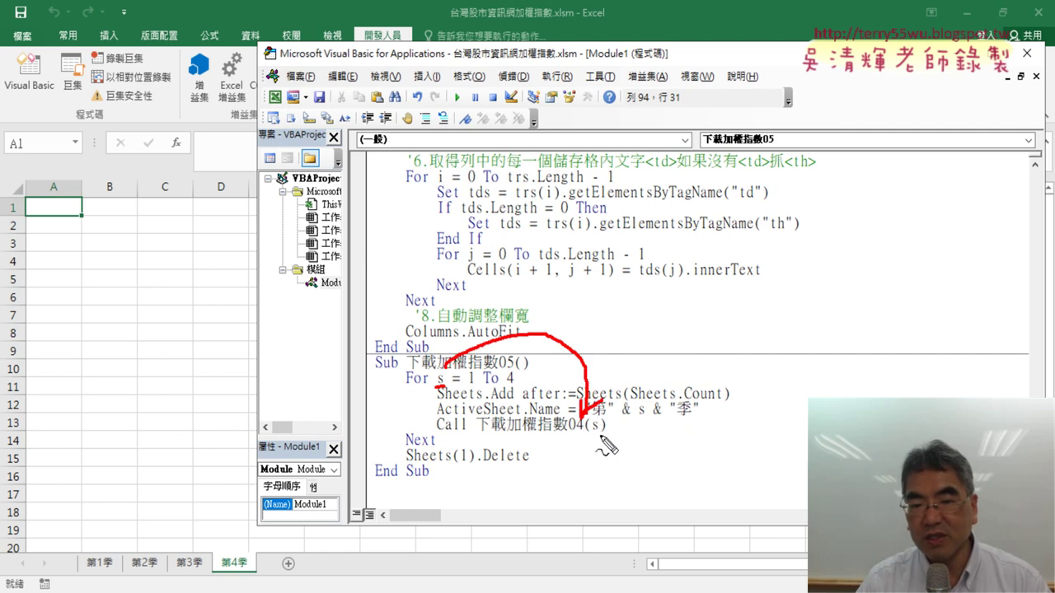
{"action": "left_click_drag", "start_coordinate": [602, 437], "coordinate": [591, 437]}
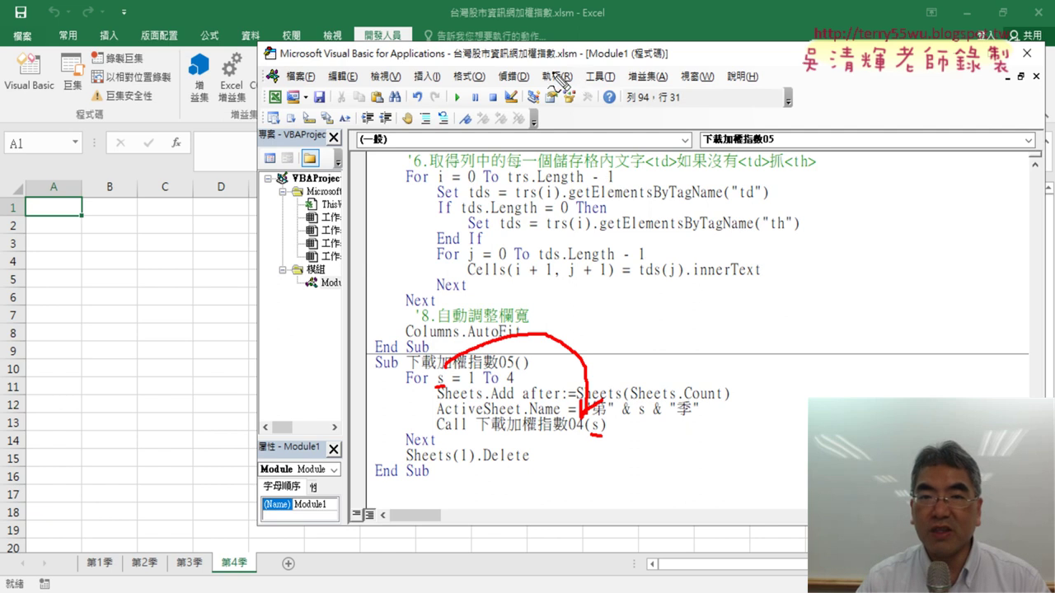
{"action": "left_click_drag", "start_coordinate": [570, 56], "coordinate": [554, 64]}
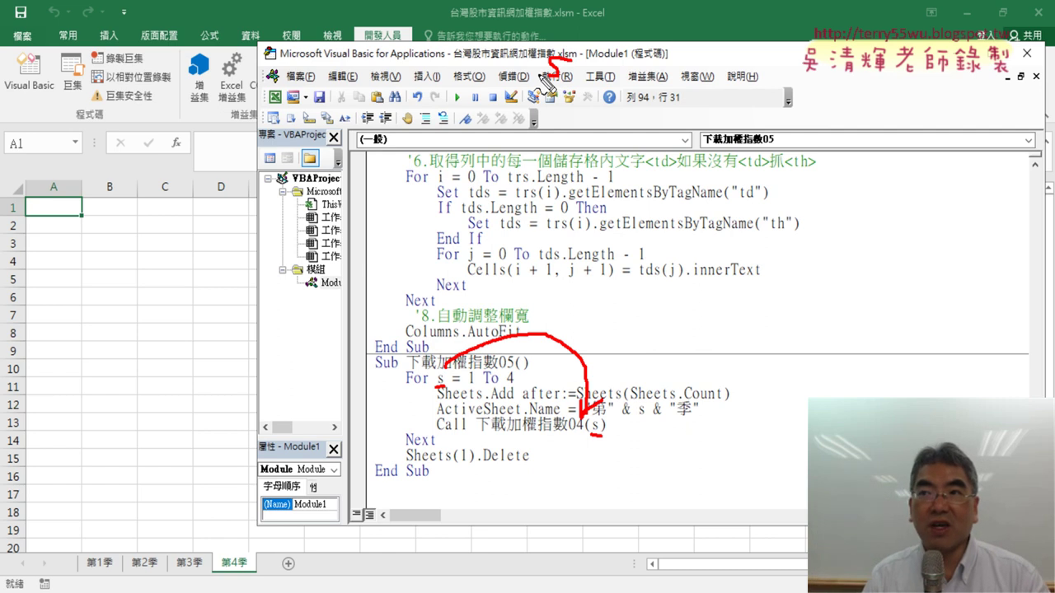
Step: Locate the getElementsByClassName index and the s2 parameter in the Sub 下載加權指數04 header
{"action": "key", "text": "Escape"}
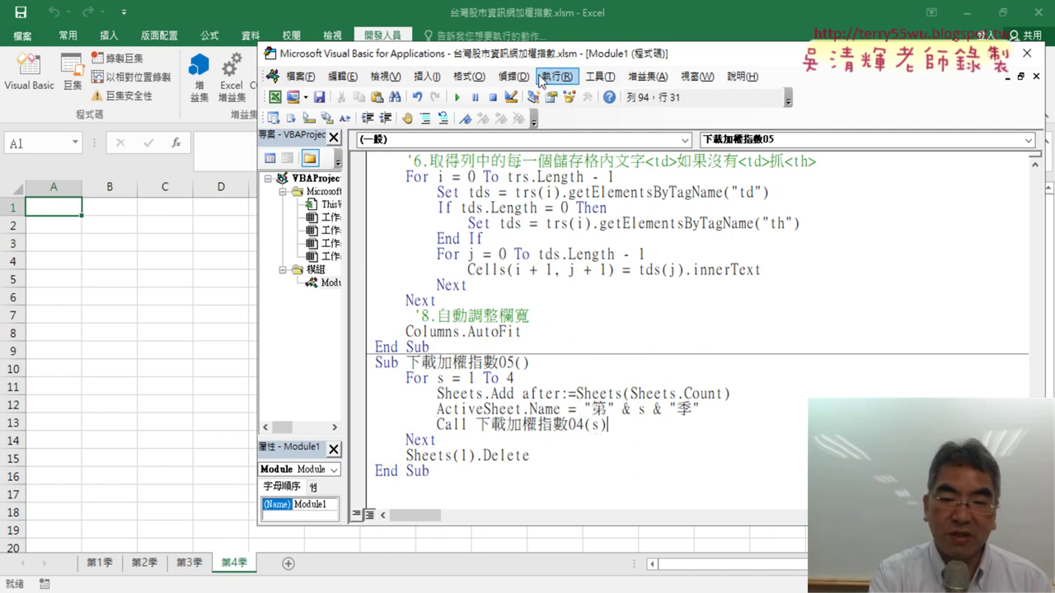
{"action": "scroll", "coordinate": [537, 252], "scroll_direction": "up", "scroll_amount": 6}
{"action": "scroll", "coordinate": [537, 251], "scroll_direction": "up", "scroll_amount": 1}
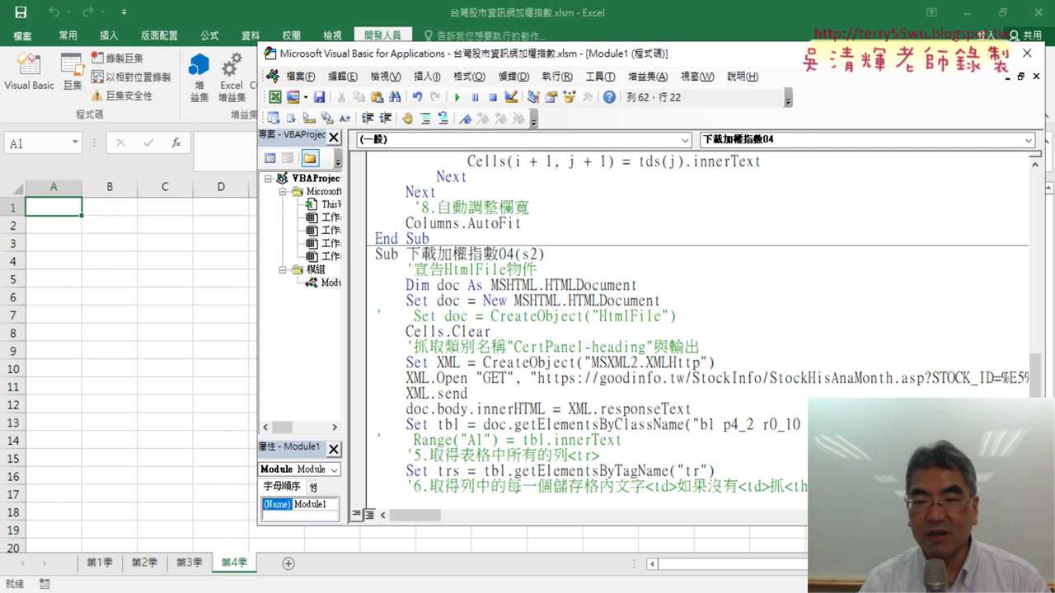
{"action": "key", "text": "Down"}
{"action": "key", "text": "Down"}
{"action": "key", "text": "Down"}
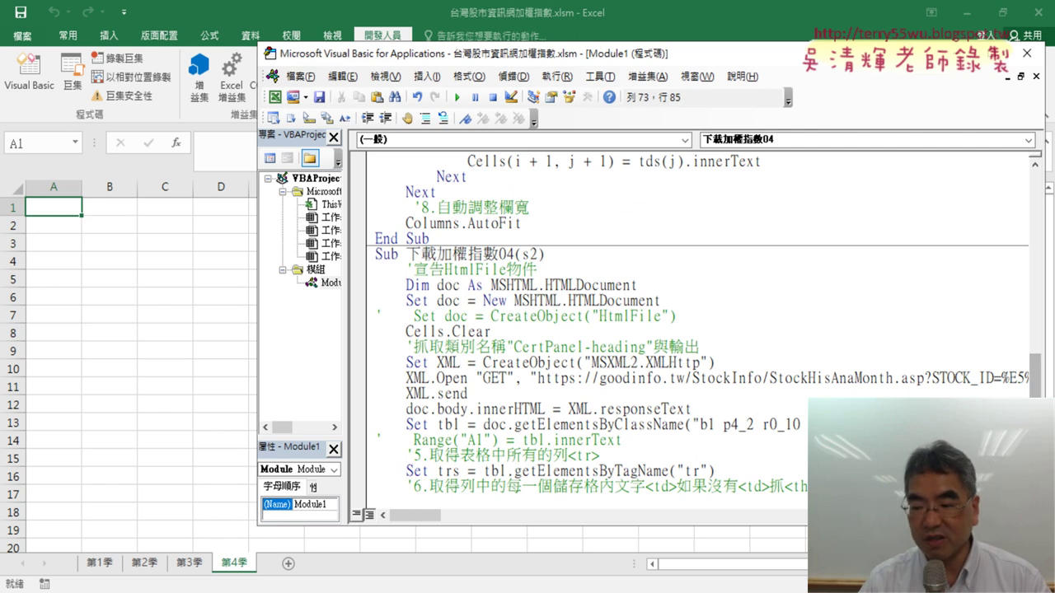
{"action": "key", "text": "End"}
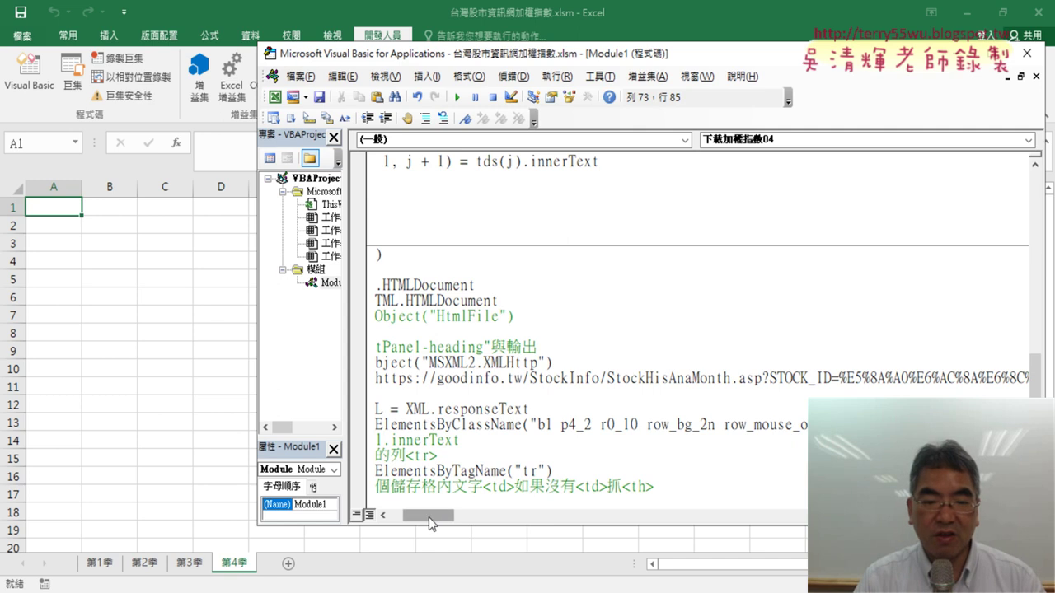
{"action": "left_click_drag", "start_coordinate": [429, 518], "coordinate": [415, 517]}
{"action": "left_click", "coordinate": [542, 254]}
{"action": "type", "text": "s"}
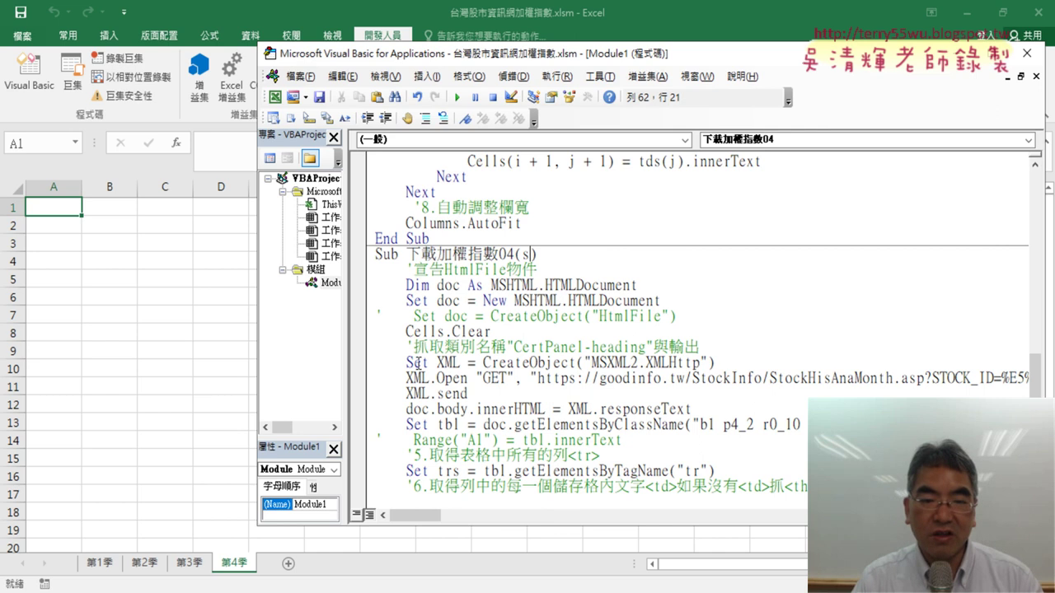
Step: Check that header parameter s matches the lookup index and the Call line's (s) argument
{"action": "scroll", "coordinate": [484, 381], "scroll_direction": "down", "scroll_amount": 4}
{"action": "scroll", "coordinate": [483, 381], "scroll_direction": "down", "scroll_amount": 3}
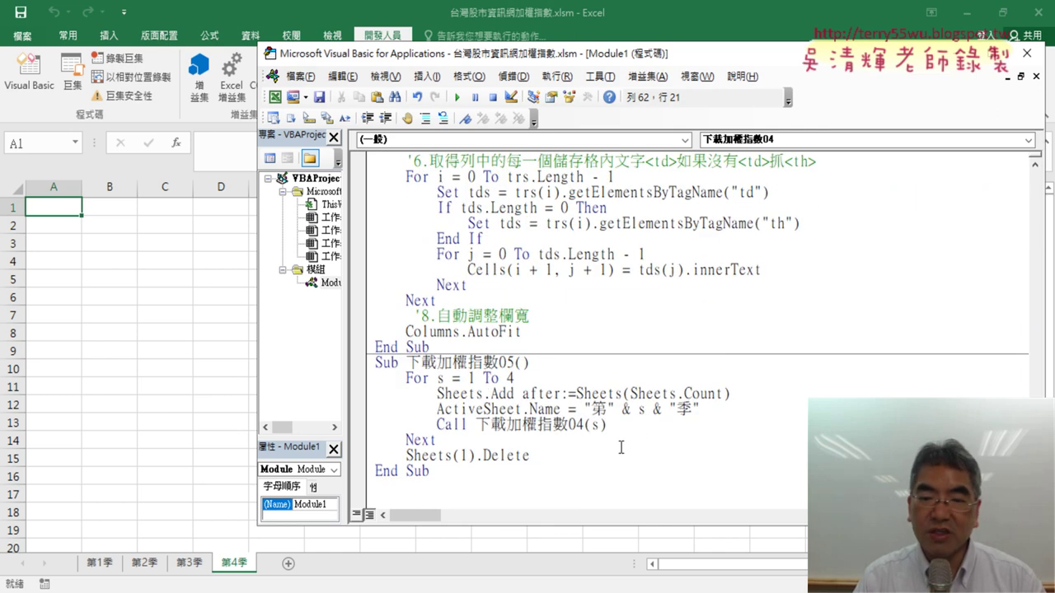
{"action": "scroll", "coordinate": [599, 462], "scroll_direction": "up", "scroll_amount": 3}
{"action": "scroll", "coordinate": [606, 455], "scroll_direction": "up", "scroll_amount": 2}
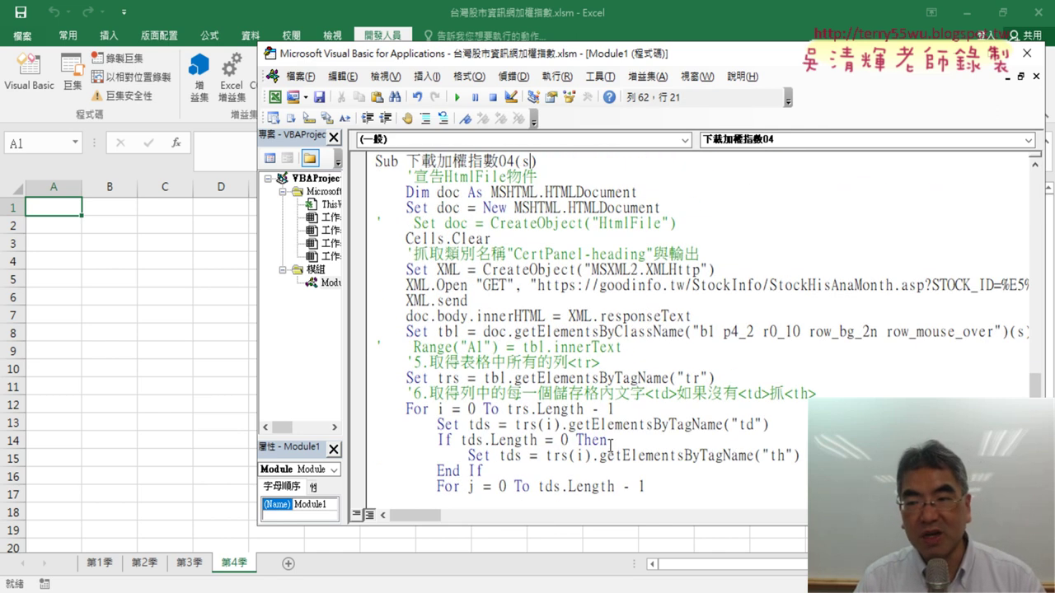
{"action": "double_click", "coordinate": [1020, 332]}
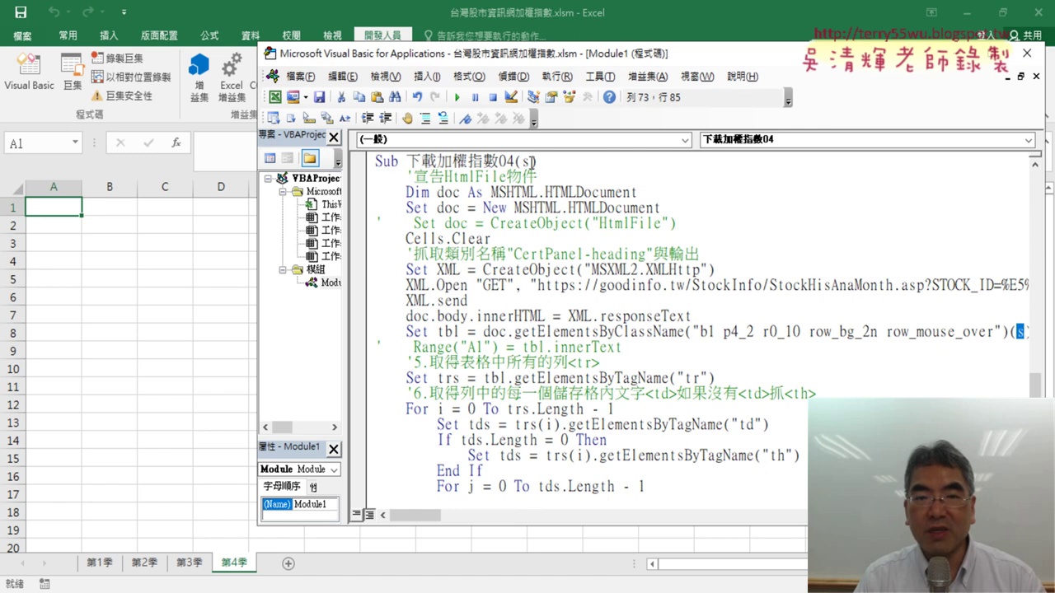
{"action": "double_click", "coordinate": [528, 161]}
{"action": "scroll", "coordinate": [579, 381], "scroll_direction": "down", "scroll_amount": 4}
{"action": "scroll", "coordinate": [579, 381], "scroll_direction": "down", "scroll_amount": 1}
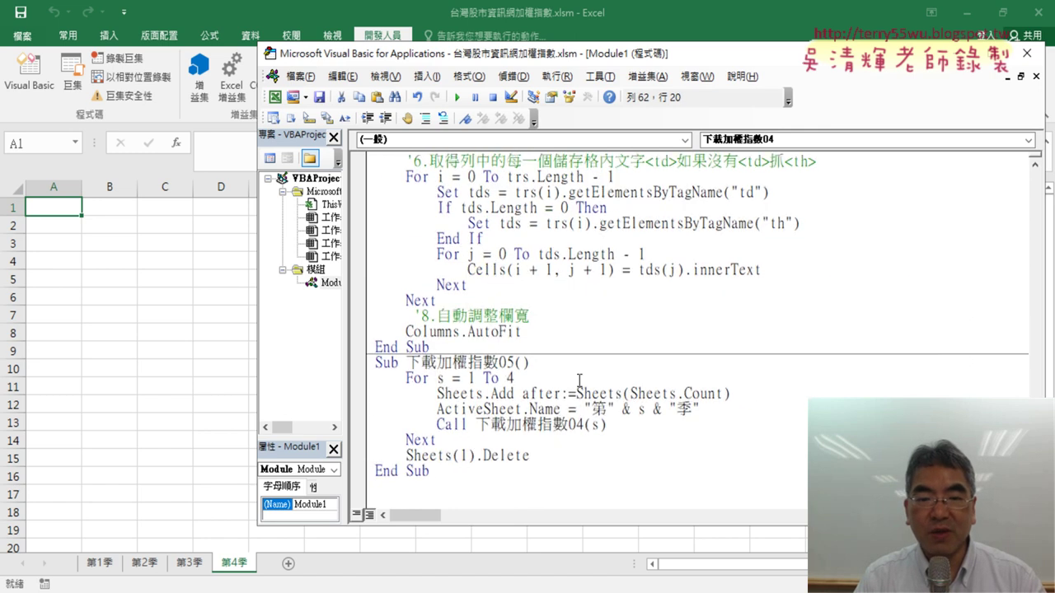
{"action": "left_click", "coordinate": [439, 423]}
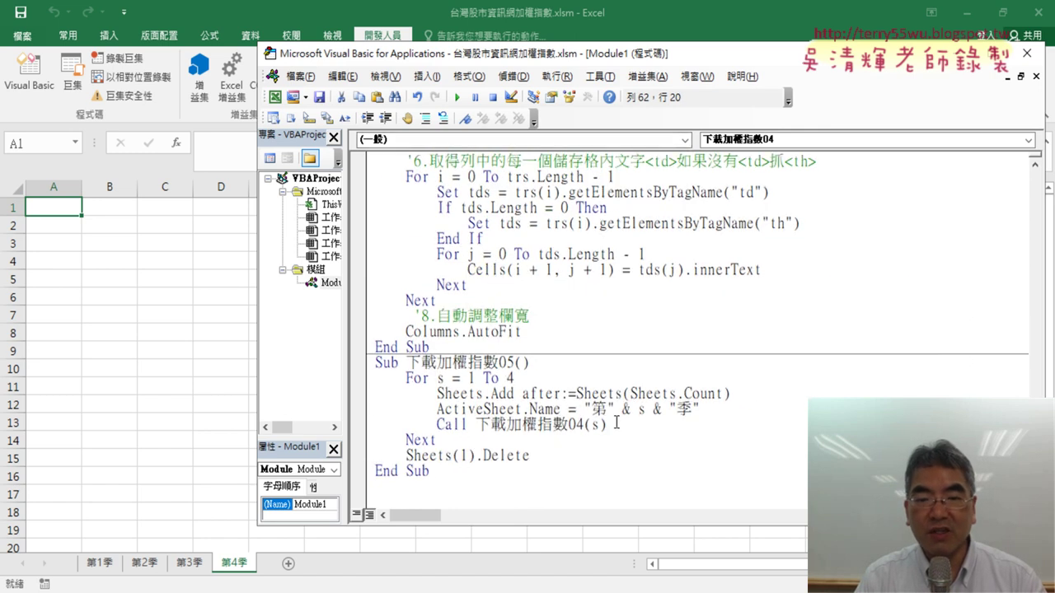
{"action": "left_click_drag", "start_coordinate": [606, 423], "coordinate": [584, 424]}
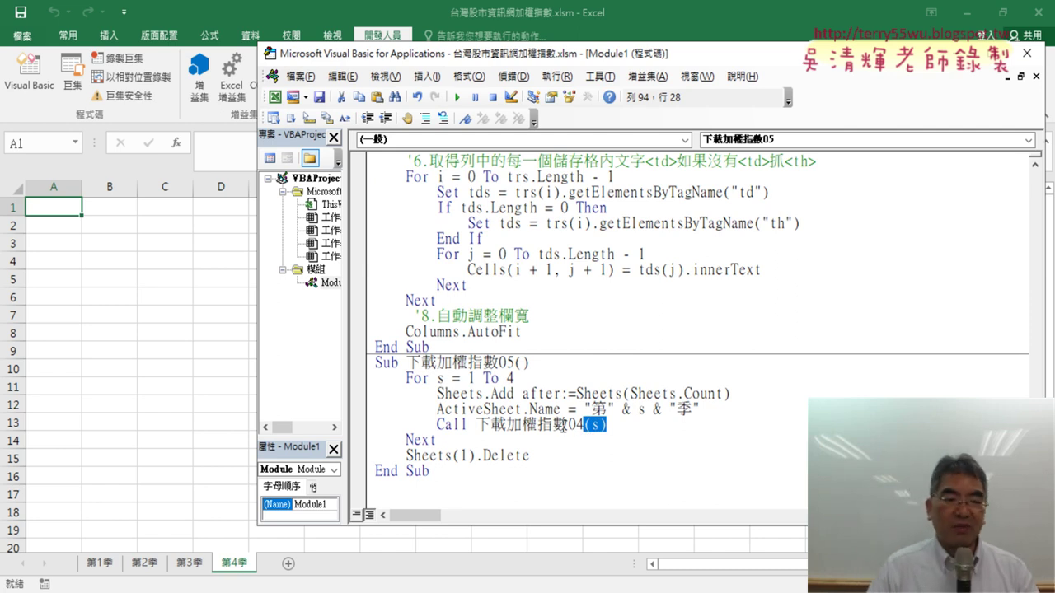
Step: Add a blank sheet after 第4季, then delete the grouped sheets 第1季–第4季
{"action": "left_click", "coordinate": [98, 565], "text": "shift"}
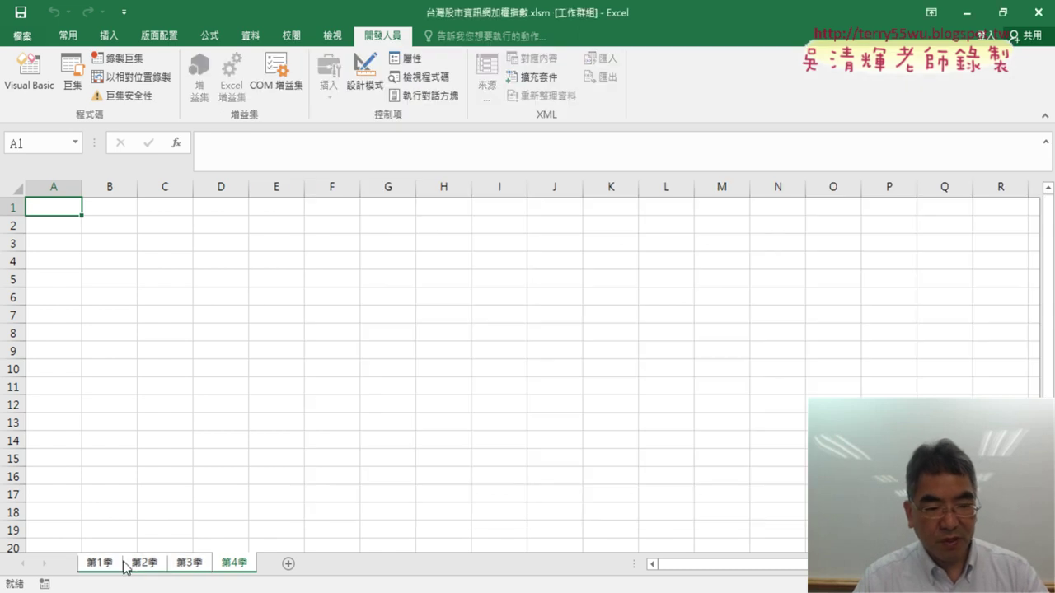
{"action": "left_click", "coordinate": [287, 565]}
{"action": "left_click", "coordinate": [241, 566]}
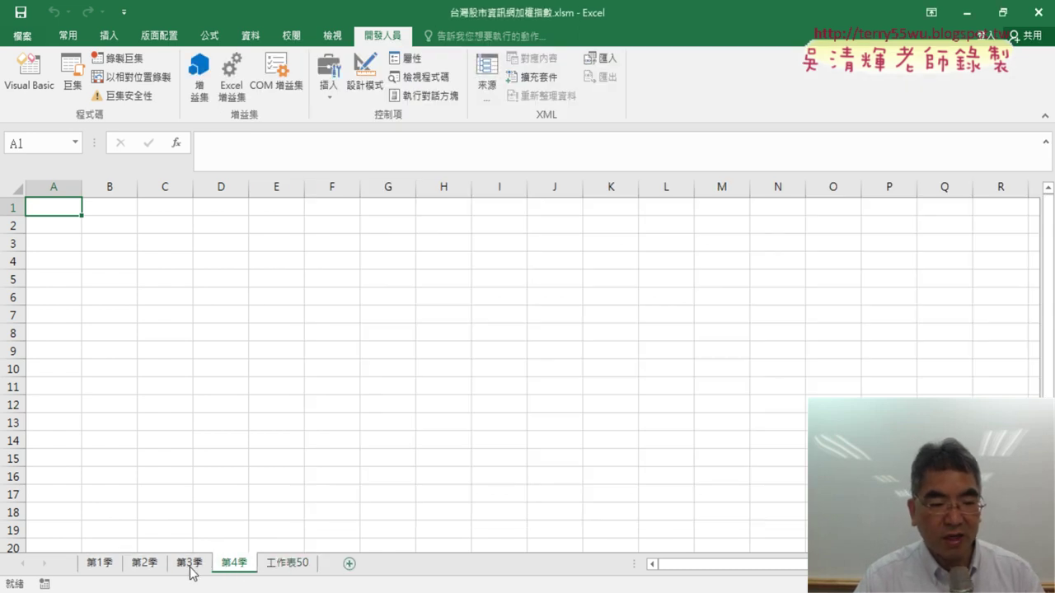
{"action": "left_click", "coordinate": [89, 563], "text": "shift"}
{"action": "right_click", "coordinate": [91, 564]}
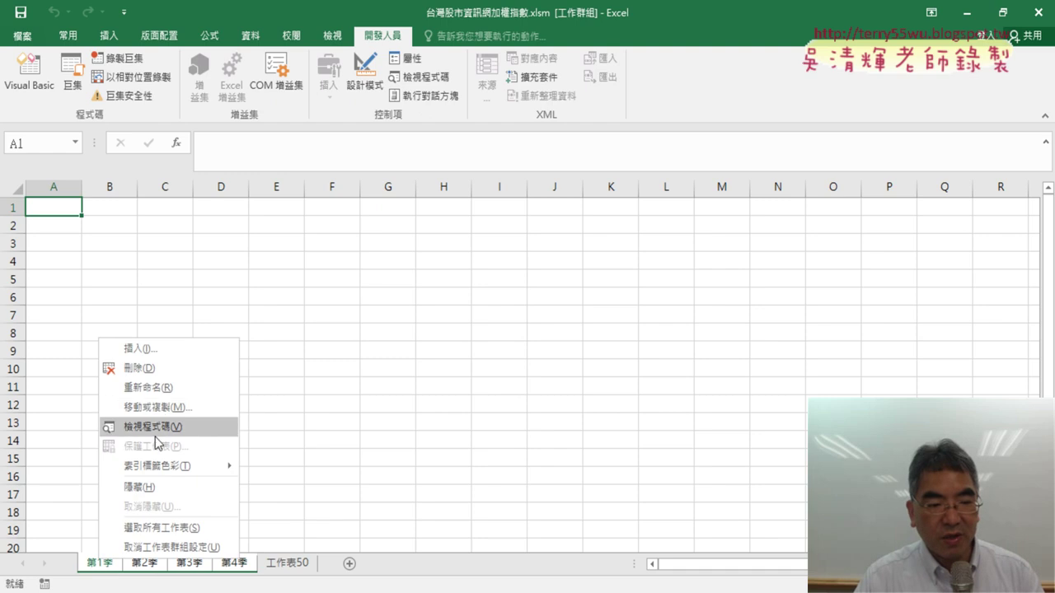
{"action": "left_click", "coordinate": [132, 367]}
{"action": "left_click", "coordinate": [498, 348]}
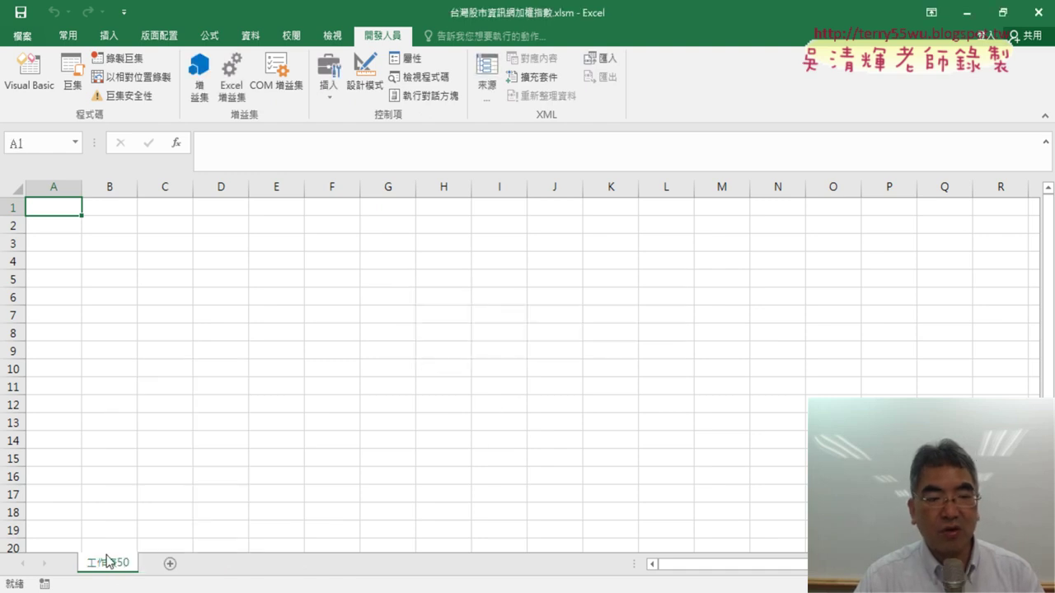
{"action": "left_click", "coordinate": [29, 73]}
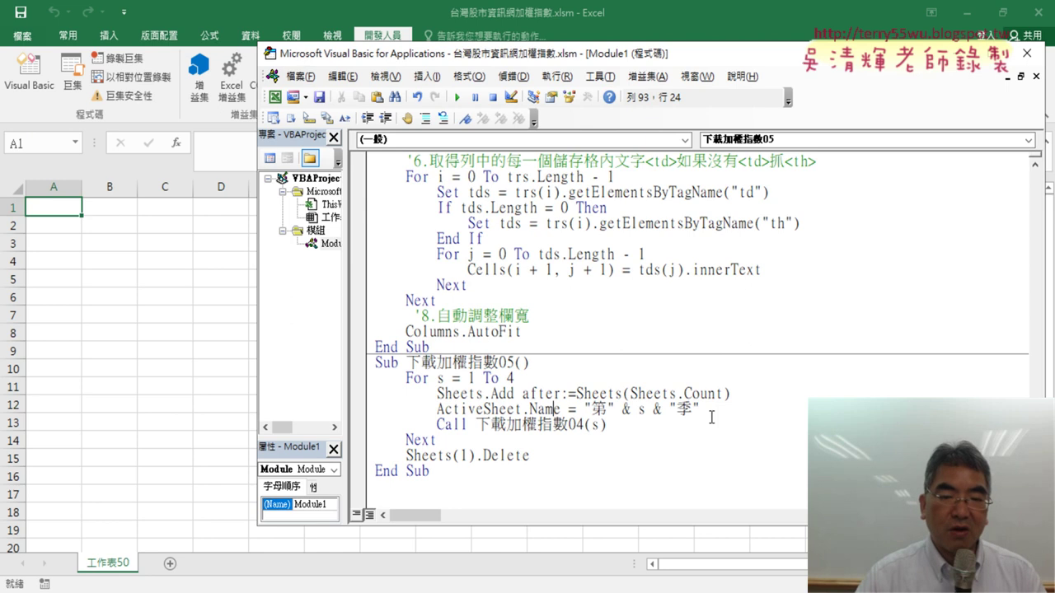
{"action": "left_click", "coordinate": [360, 426]}
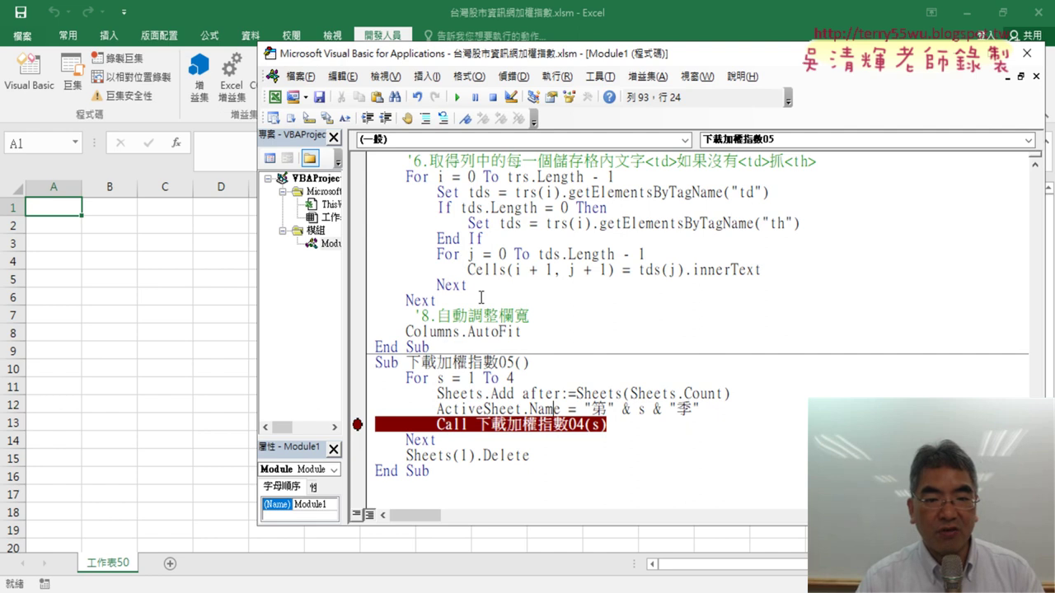
{"action": "scroll", "coordinate": [519, 288], "scroll_direction": "up", "scroll_amount": 3}
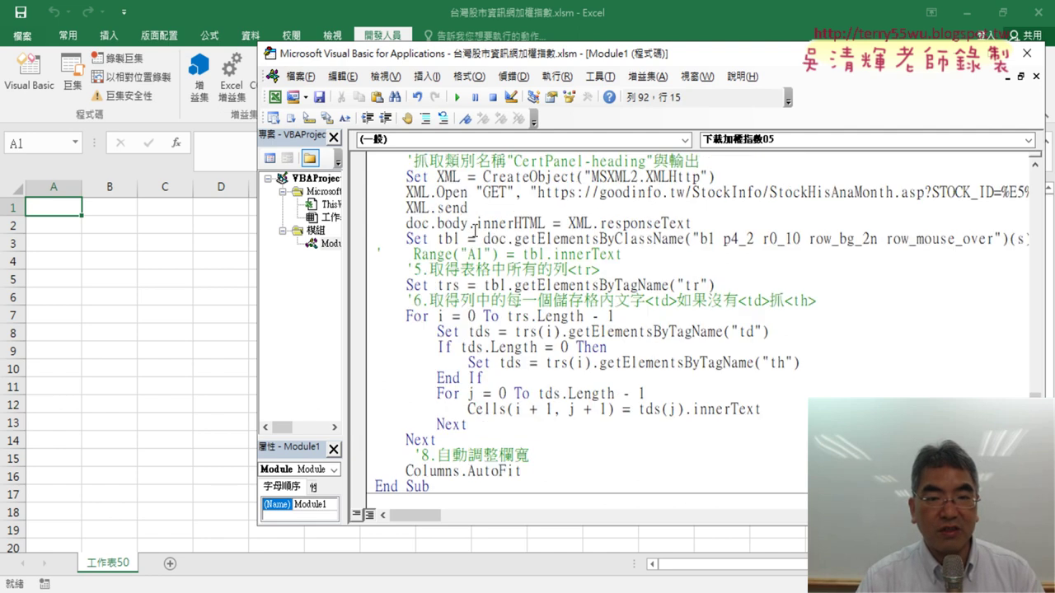
{"action": "scroll", "coordinate": [520, 264], "scroll_direction": "down", "scroll_amount": 3}
{"action": "scroll", "coordinate": [527, 256], "scroll_direction": "up", "scroll_amount": 3}
{"action": "scroll", "coordinate": [541, 237], "scroll_direction": "up", "scroll_amount": 2}
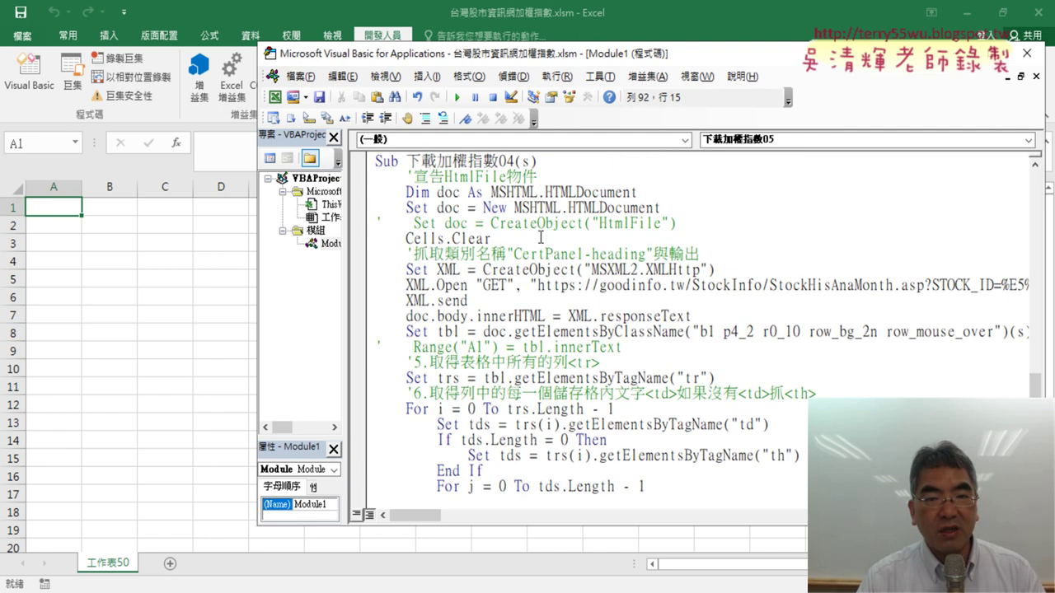
{"action": "scroll", "coordinate": [517, 298], "scroll_direction": "down", "scroll_amount": 4}
{"action": "scroll", "coordinate": [502, 346], "scroll_direction": "down", "scroll_amount": 1}
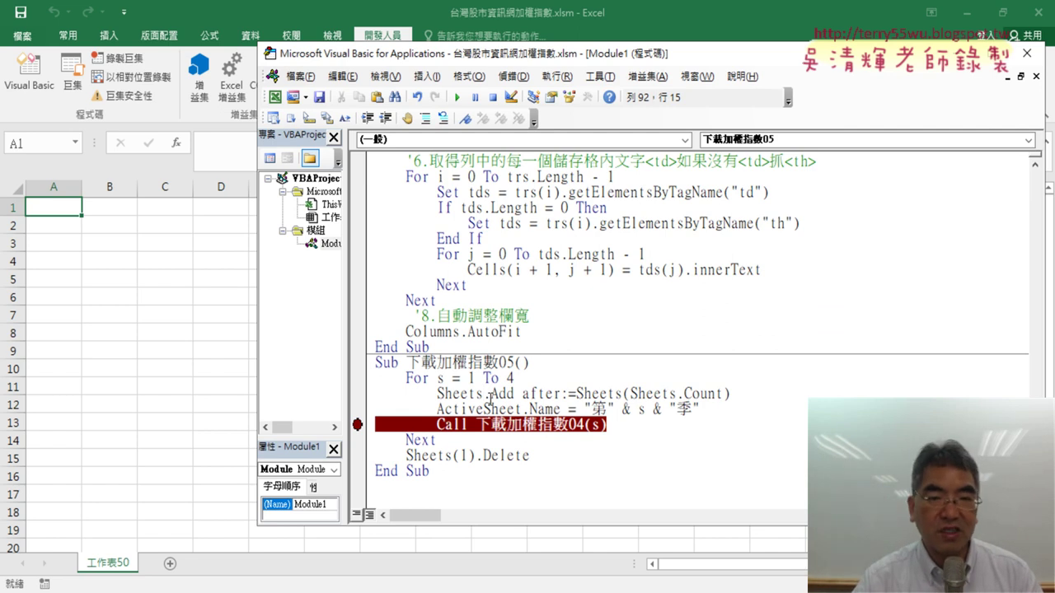
Step: Run the macro to the breakpoint, step into 下載加權指數04, and check 第1季 filled while 第2季 is empty
{"action": "left_click", "coordinate": [456, 97]}
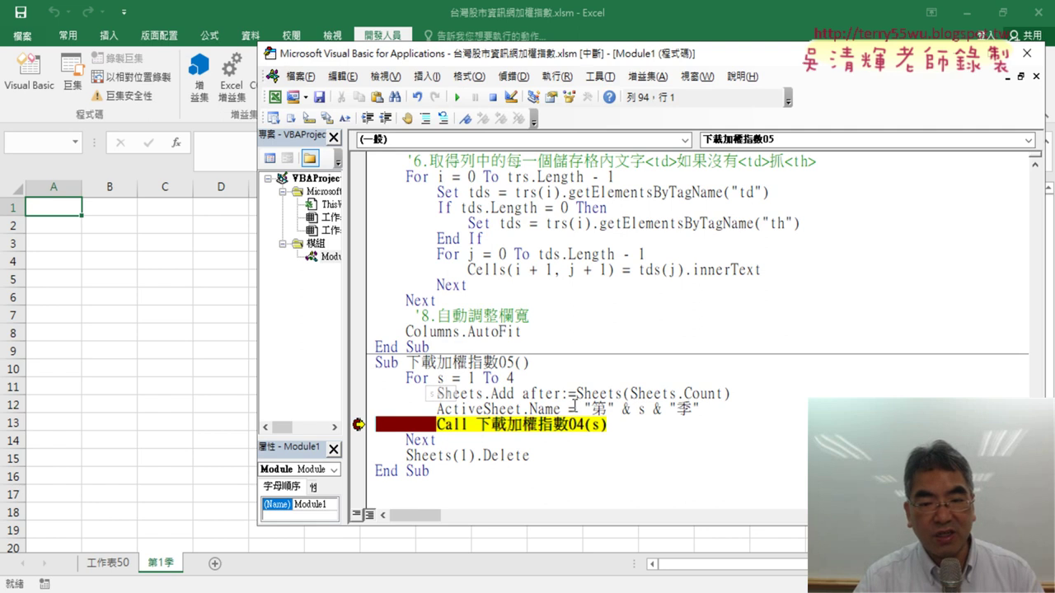
{"action": "mouse_move", "coordinate": [599, 425]}
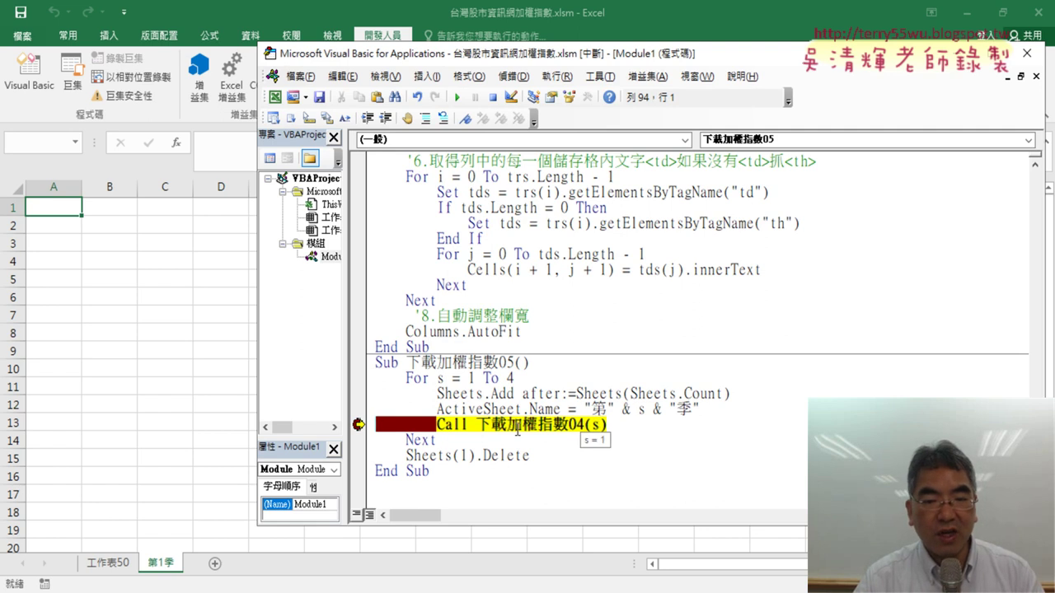
{"action": "key", "text": "F8"}
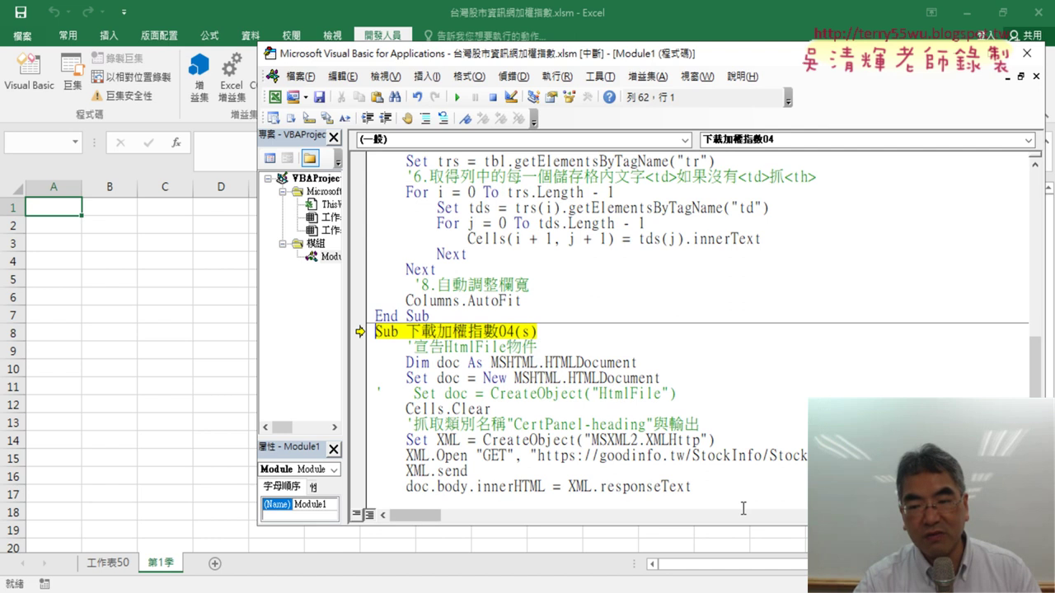
{"action": "scroll", "coordinate": [614, 392], "scroll_direction": "down", "scroll_amount": 2}
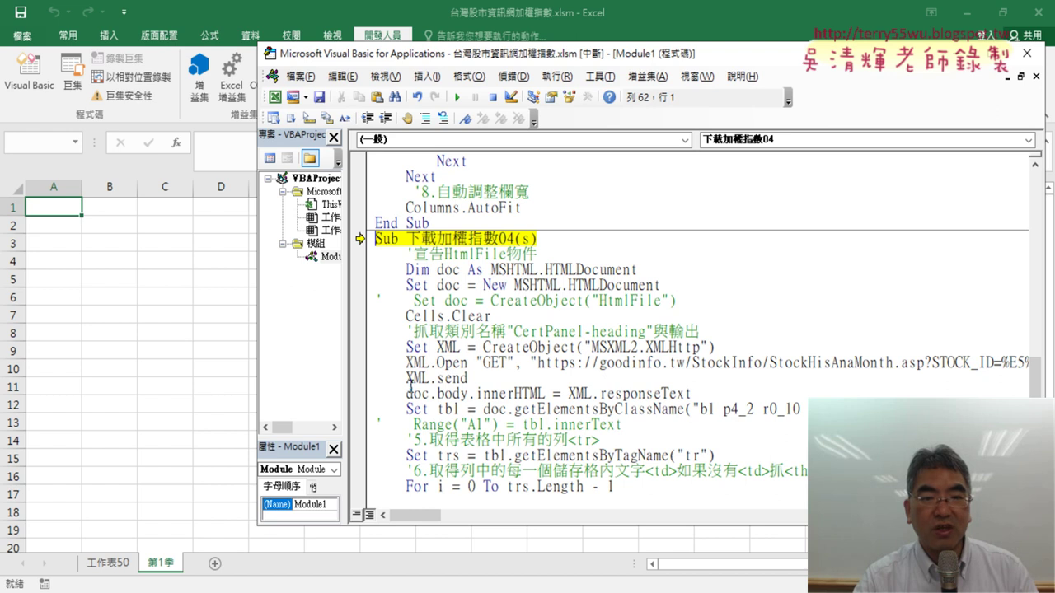
{"action": "left_click", "coordinate": [457, 98]}
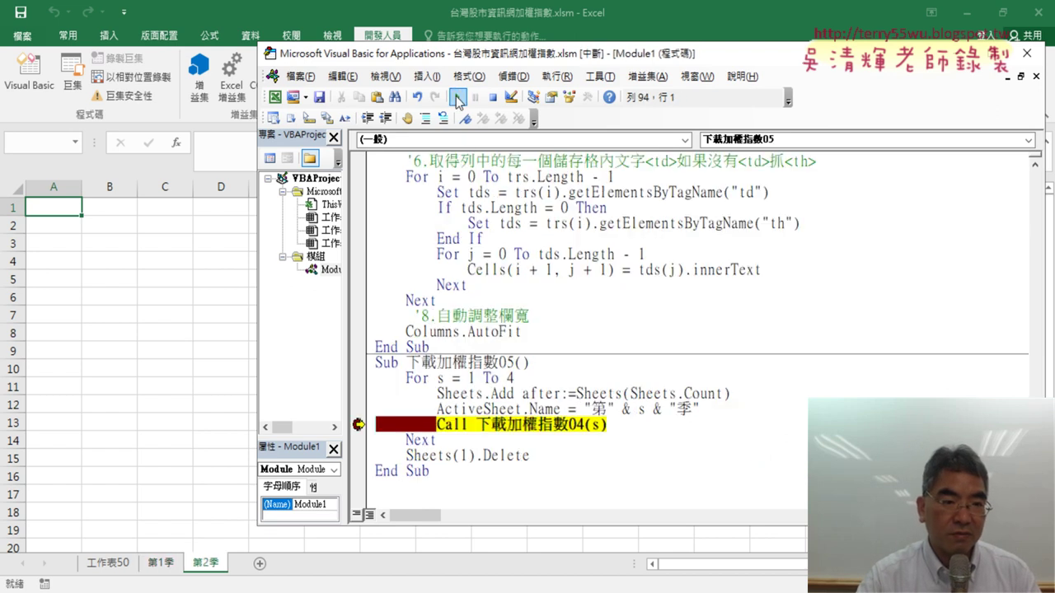
{"action": "left_click", "coordinate": [168, 567]}
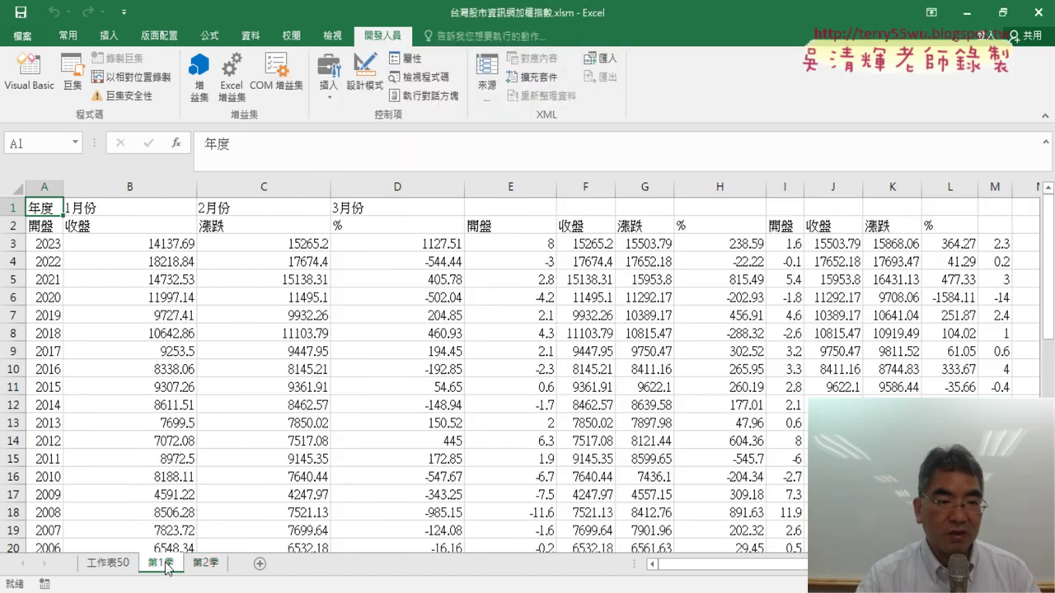
{"action": "left_click", "coordinate": [208, 565]}
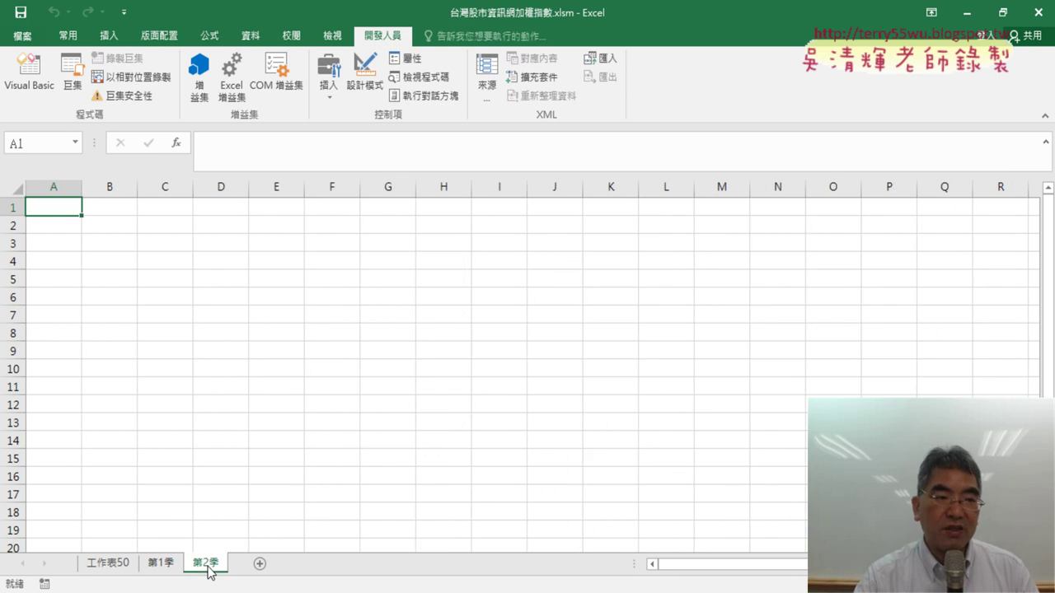
{"action": "left_click", "coordinate": [29, 73]}
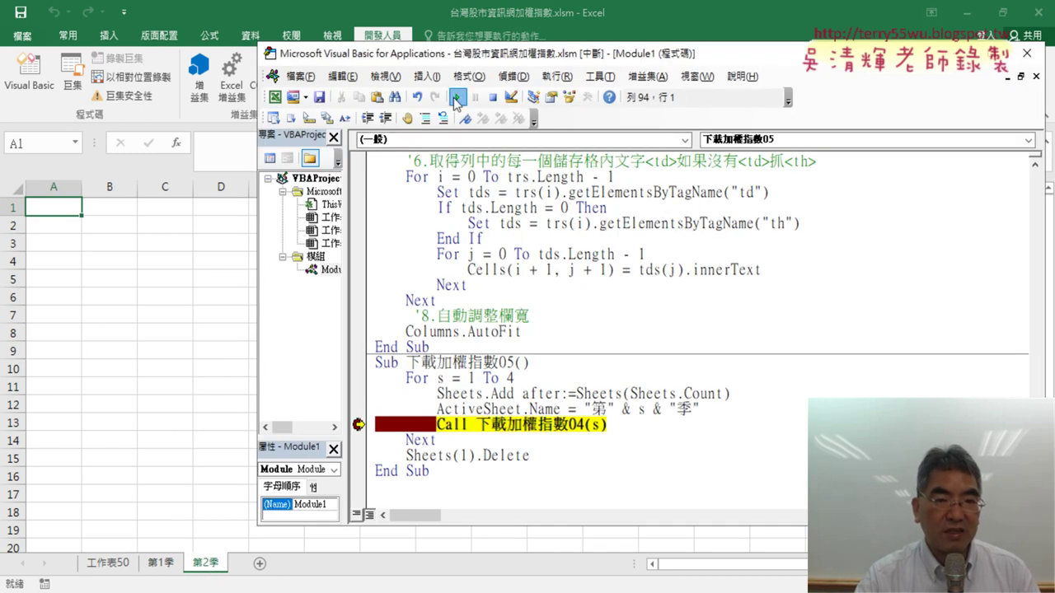
{"action": "left_click", "coordinate": [456, 97]}
Step: Clear the breakpoints on the Call and ActiveSheet.Name lines and let the loop finish
{"action": "left_click", "coordinate": [360, 409]}
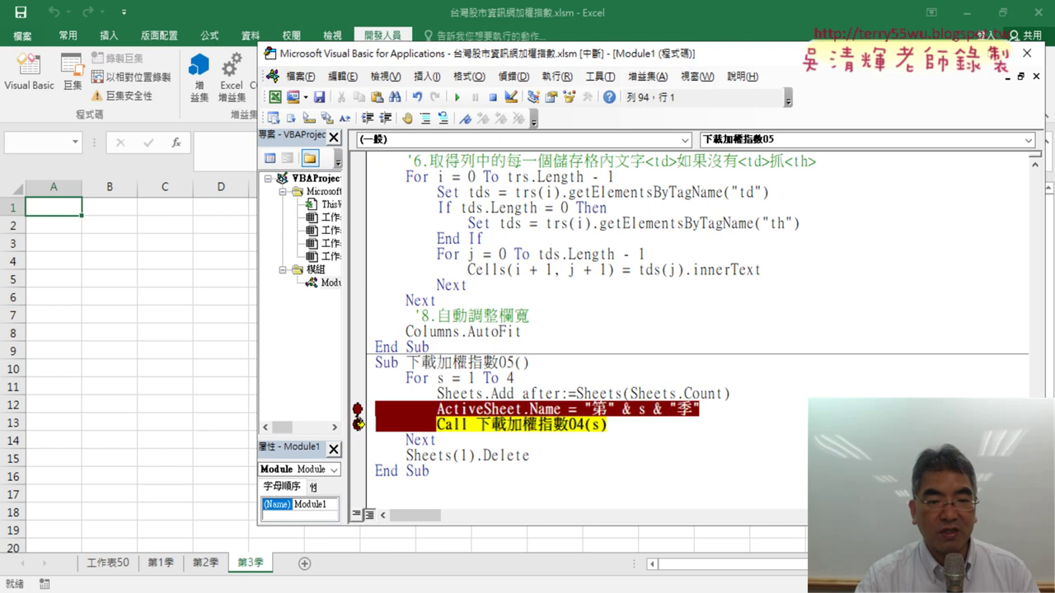
{"action": "left_click", "coordinate": [360, 424]}
{"action": "left_click", "coordinate": [360, 409]}
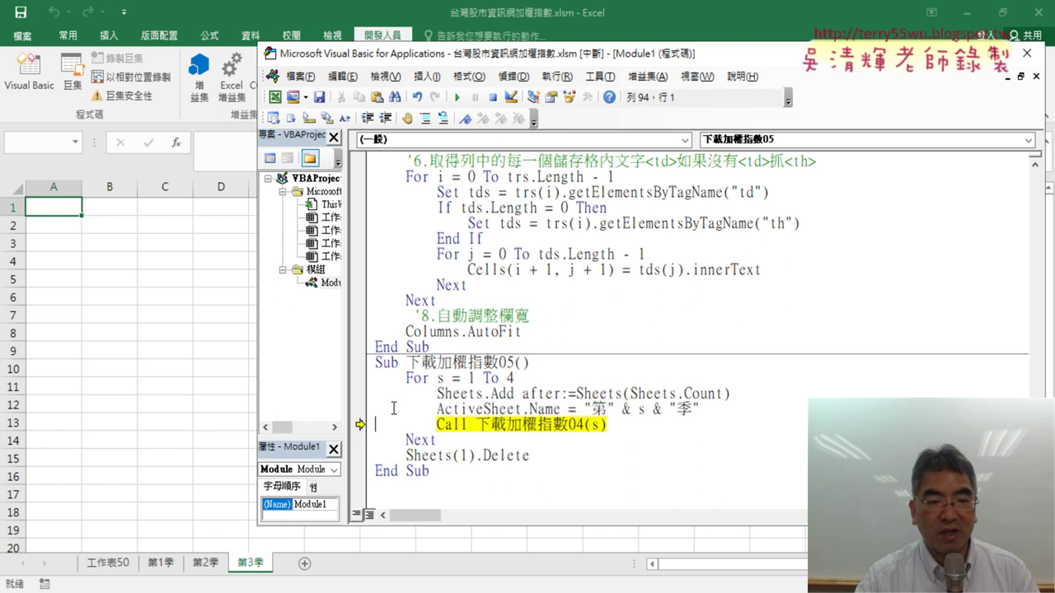
{"action": "left_click", "coordinate": [457, 97]}
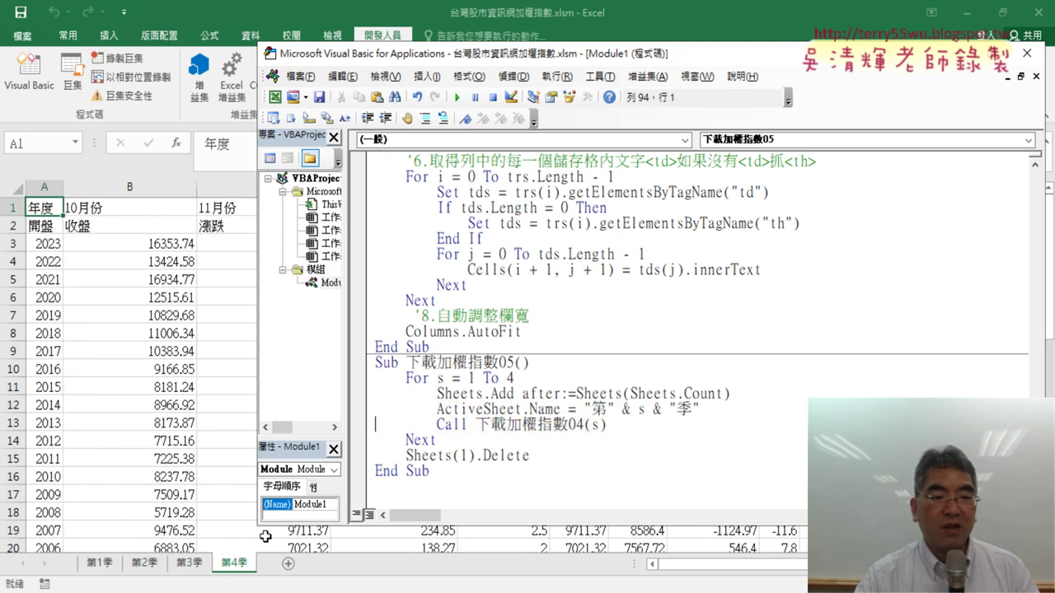
{"action": "left_click", "coordinate": [105, 565]}
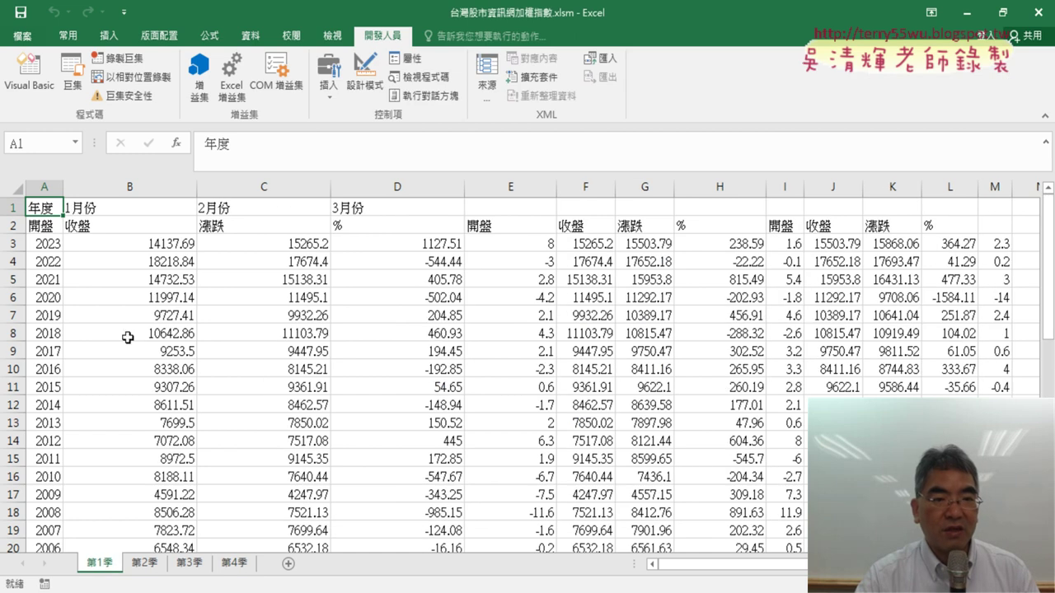
{"action": "left_click", "coordinate": [140, 565]}
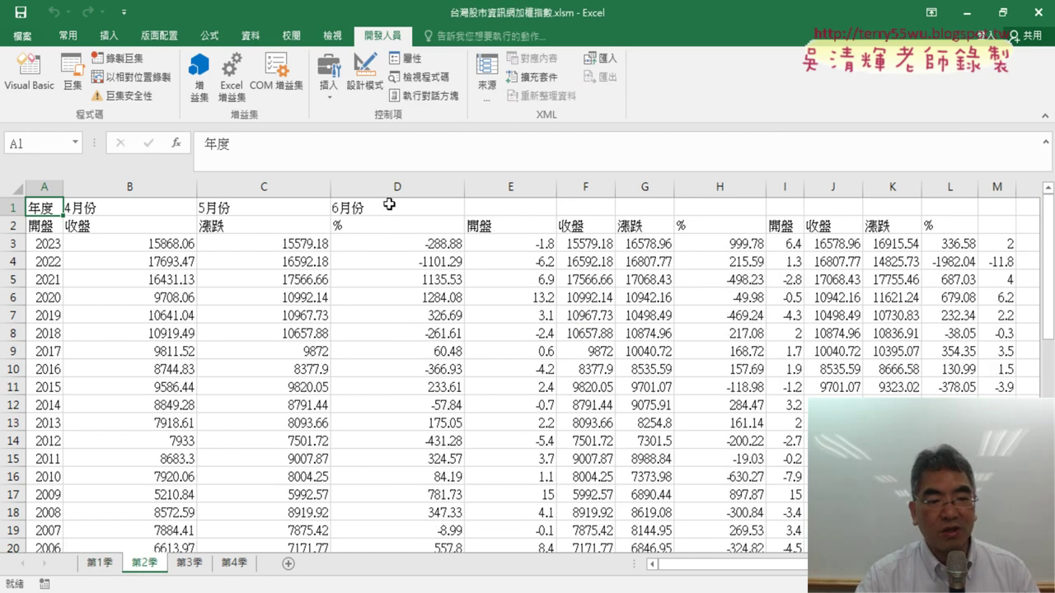
{"action": "left_click", "coordinate": [189, 564]}
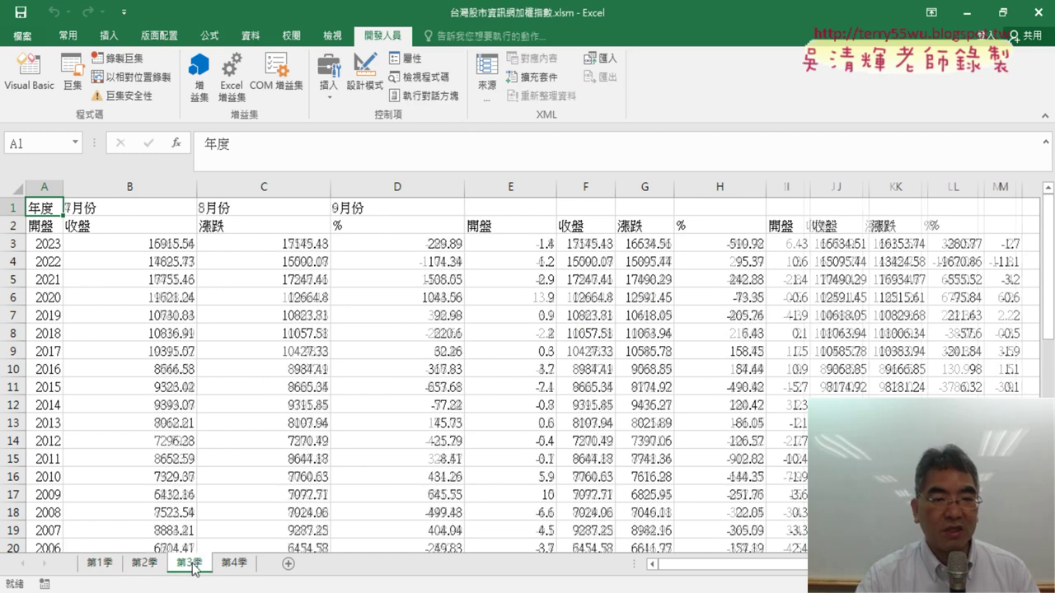
{"action": "left_click", "coordinate": [234, 563]}
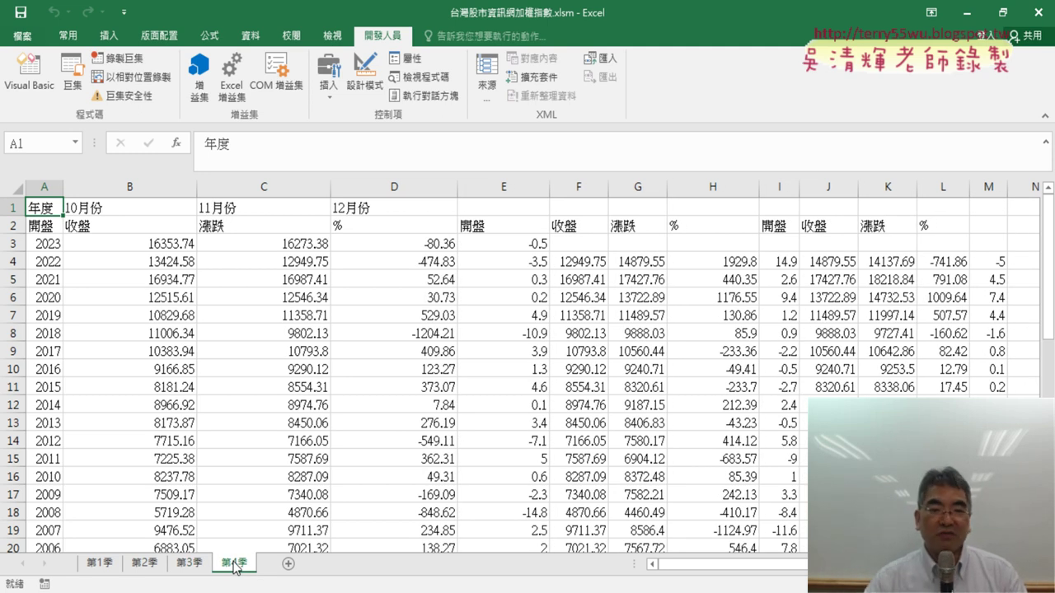
{"action": "left_click", "coordinate": [28, 73]}
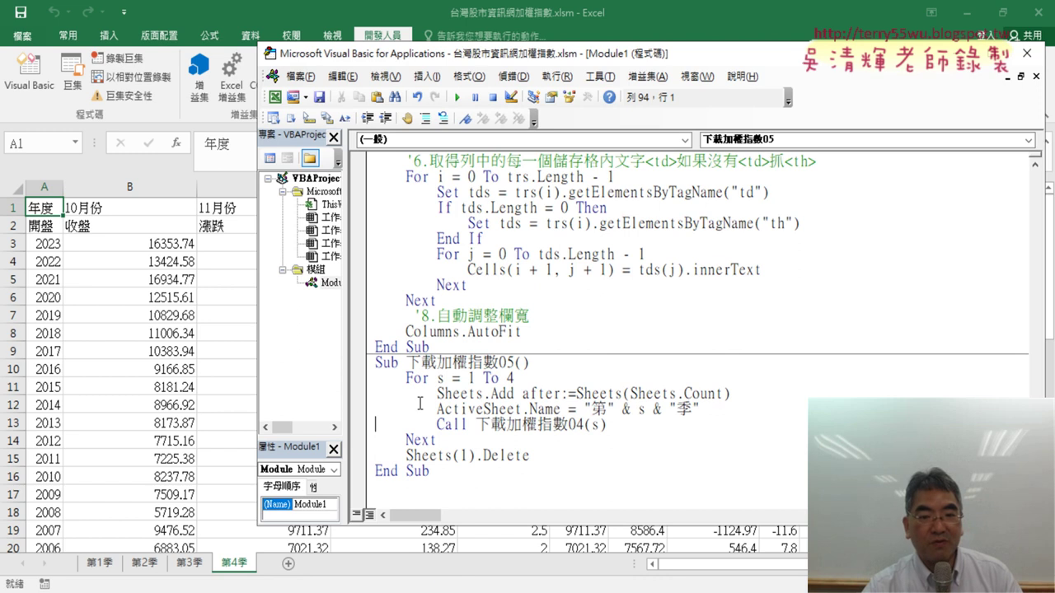
{"action": "left_click_drag", "start_coordinate": [608, 424], "coordinate": [436, 425]}
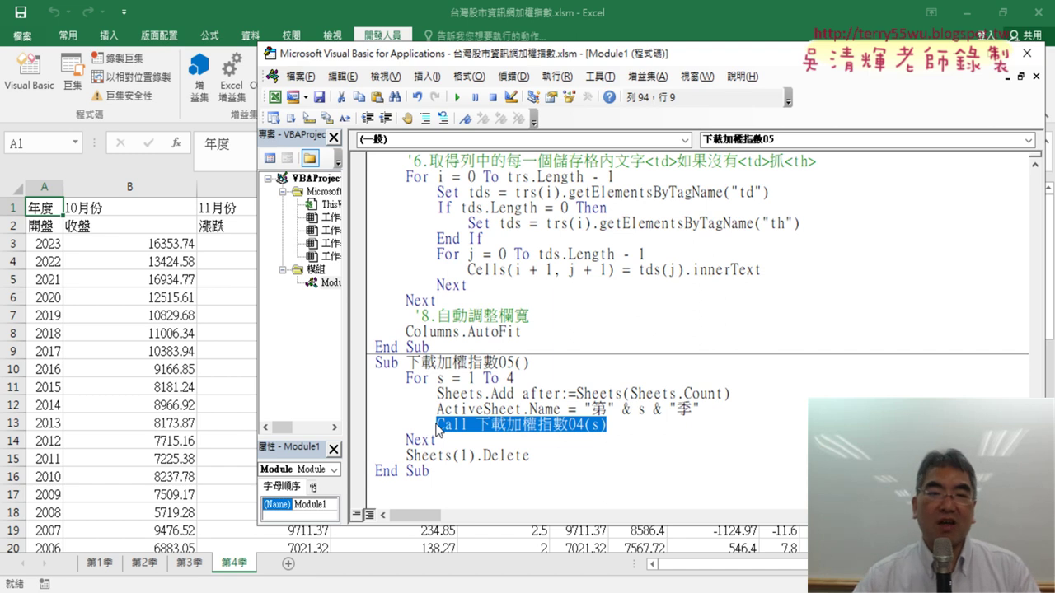
{"action": "left_click_drag", "start_coordinate": [553, 61], "coordinate": [429, 59]}
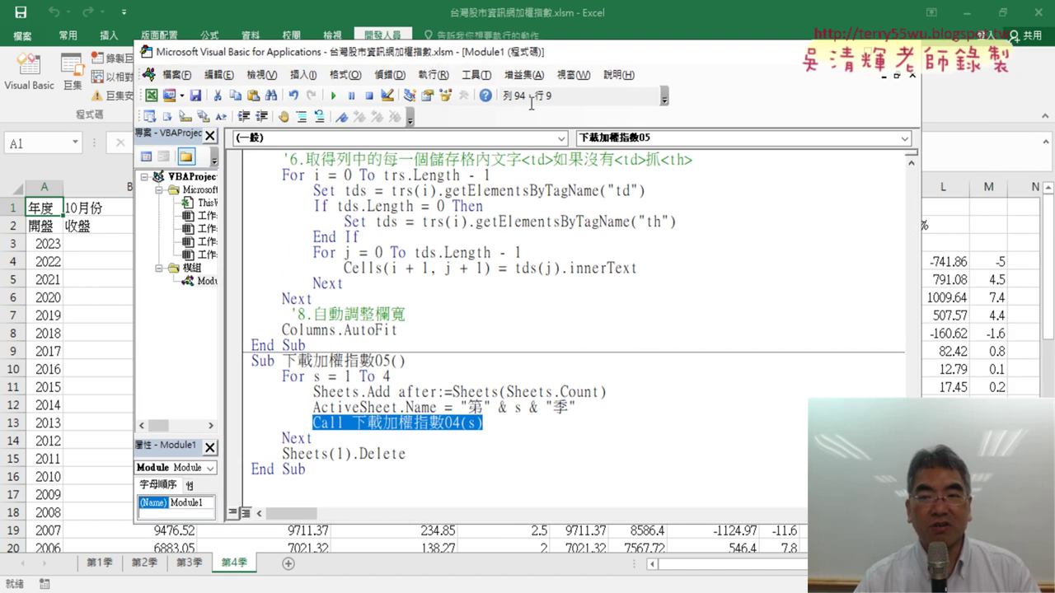
{"action": "left_click", "coordinate": [912, 165]}
{"action": "left_click", "coordinate": [911, 165]}
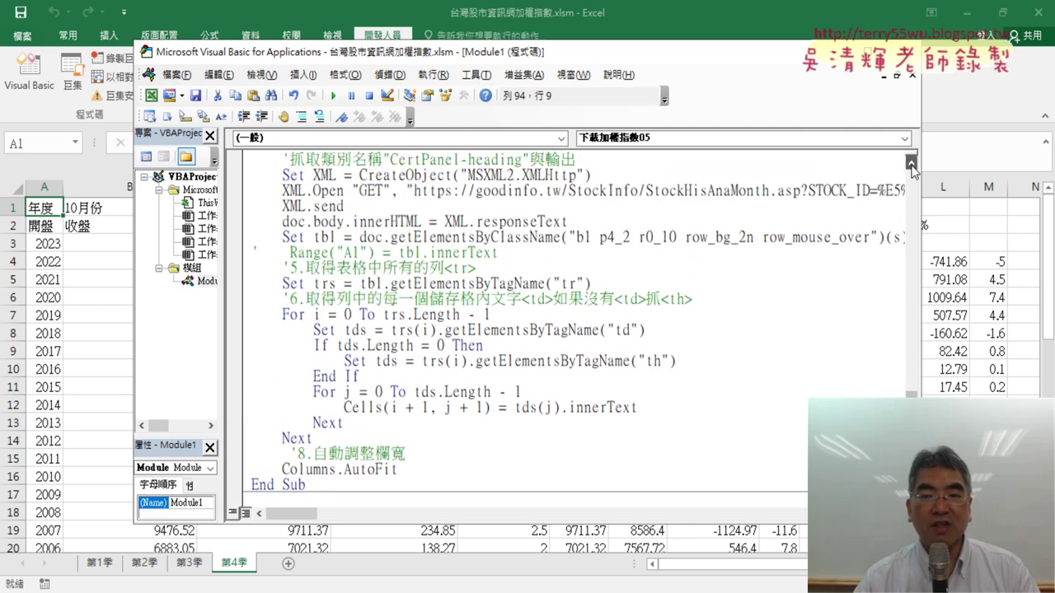
{"action": "left_click", "coordinate": [911, 165]}
{"action": "left_click_drag", "start_coordinate": [919, 207], "coordinate": [989, 212]}
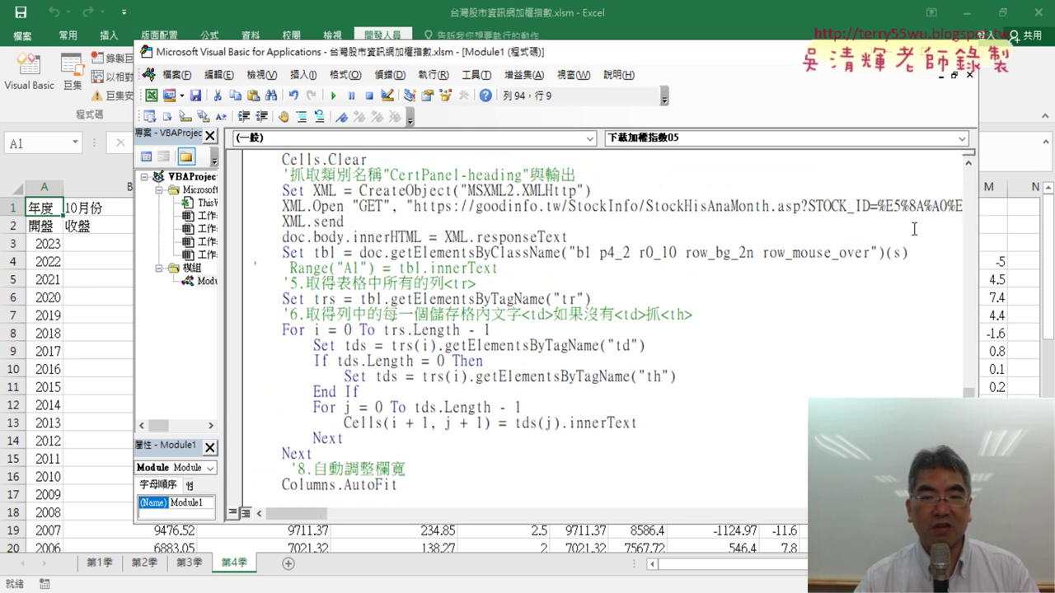
{"action": "scroll", "coordinate": [904, 221], "scroll_direction": "up", "scroll_amount": 2}
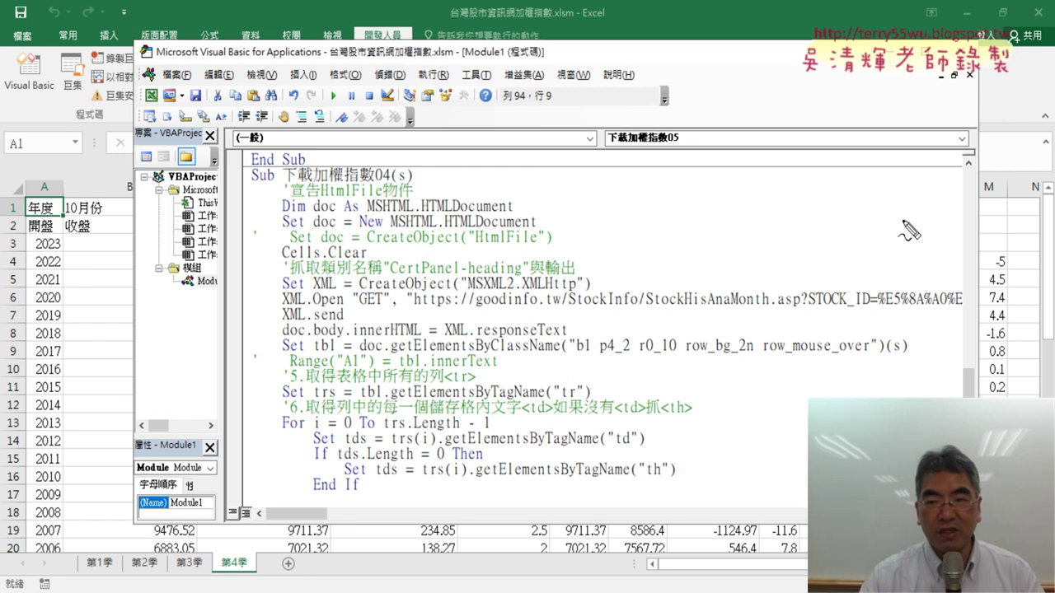
{"action": "left_click_drag", "start_coordinate": [894, 348], "coordinate": [900, 351]}
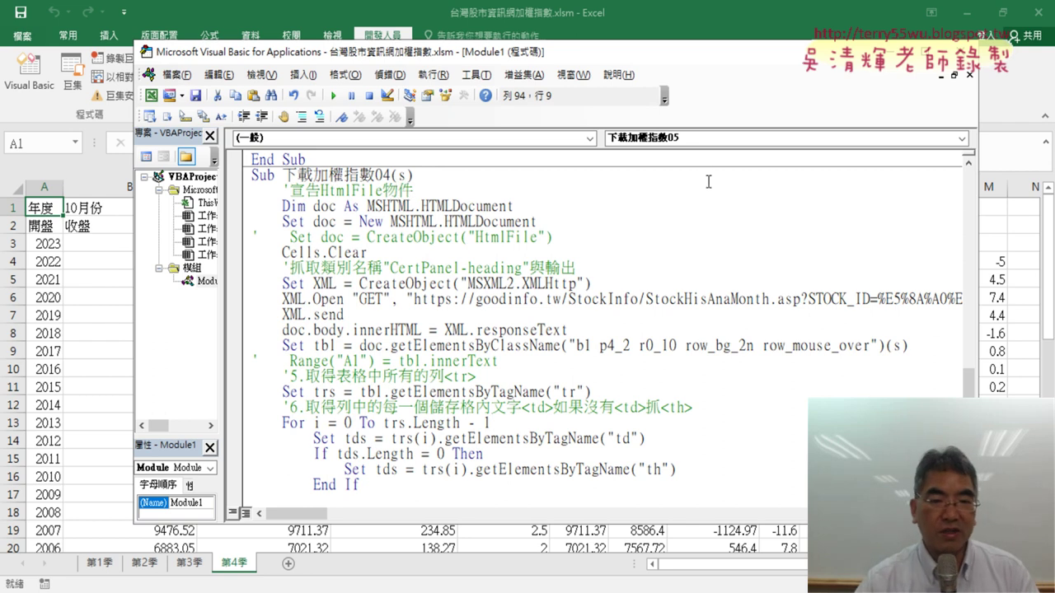
{"action": "scroll", "coordinate": [674, 306], "scroll_direction": "down", "scroll_amount": 5}
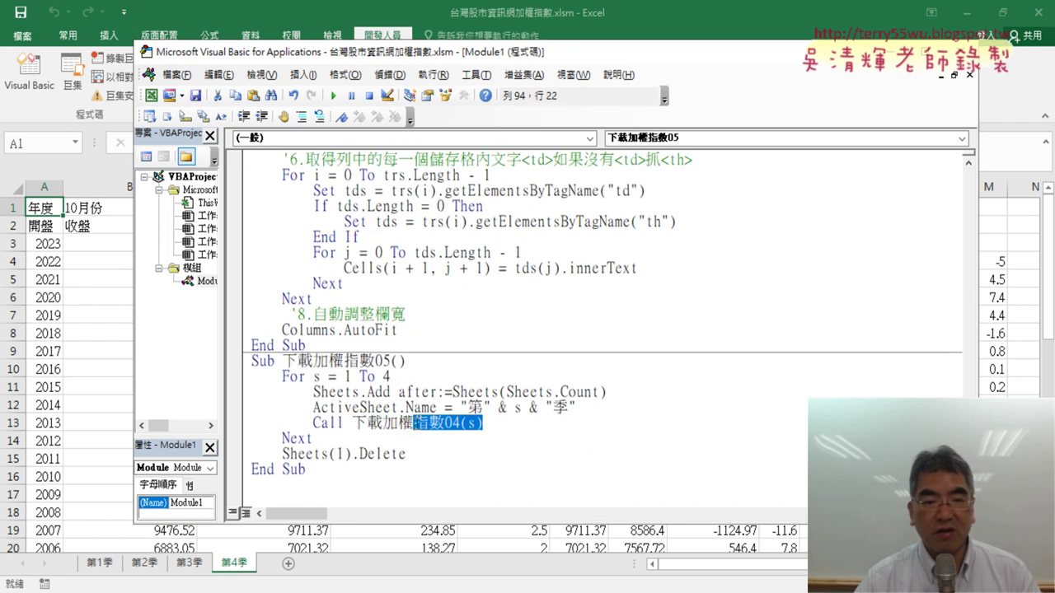
{"action": "left_click_drag", "start_coordinate": [484, 423], "coordinate": [346, 422]}
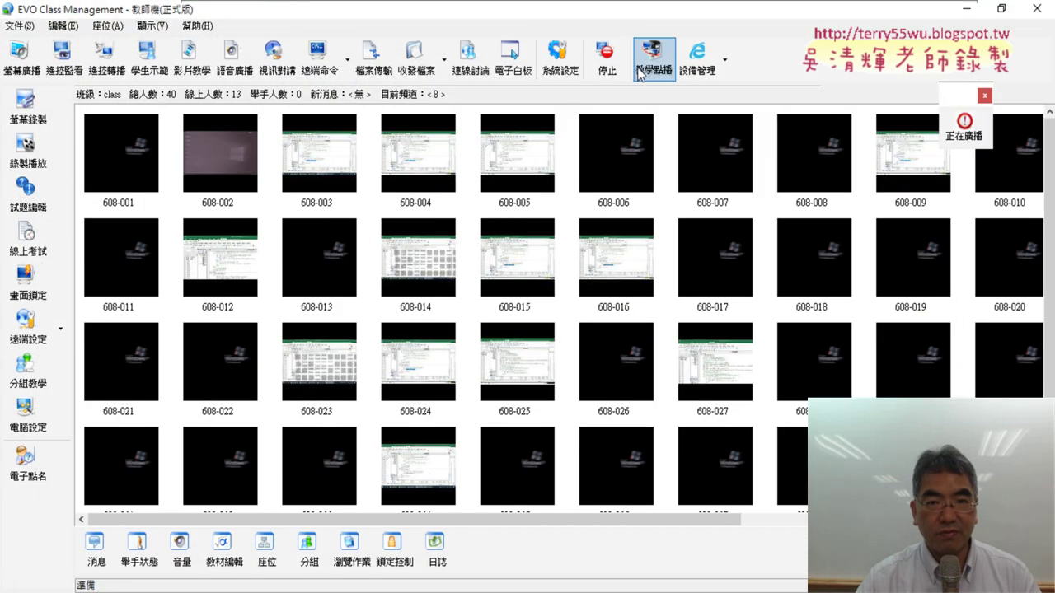
Step: Stop broadcasting the teacher's screen so student thumbnails return to their own desktops
{"action": "left_click", "coordinate": [610, 66]}
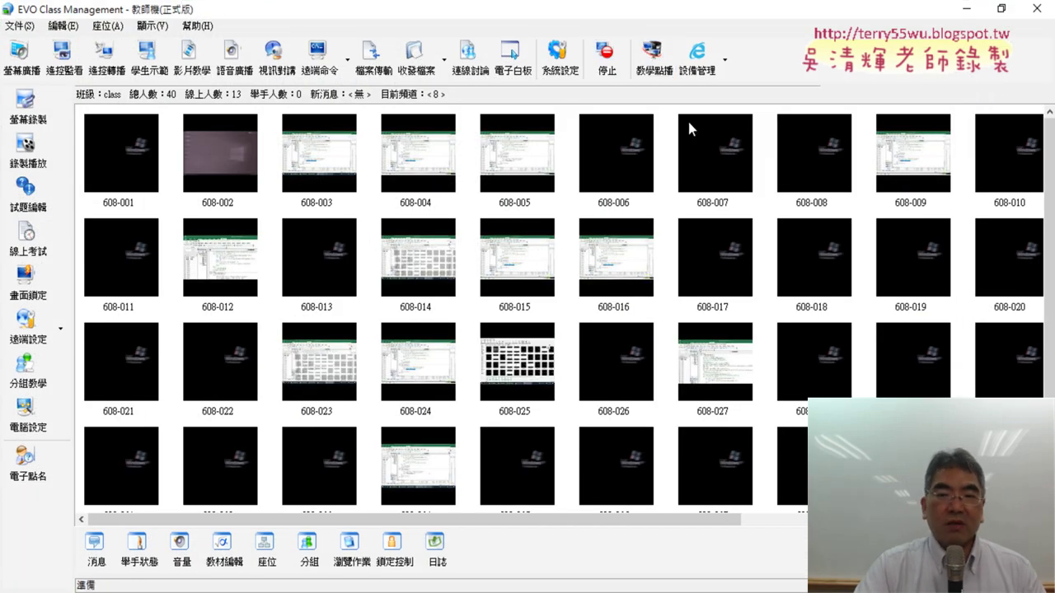